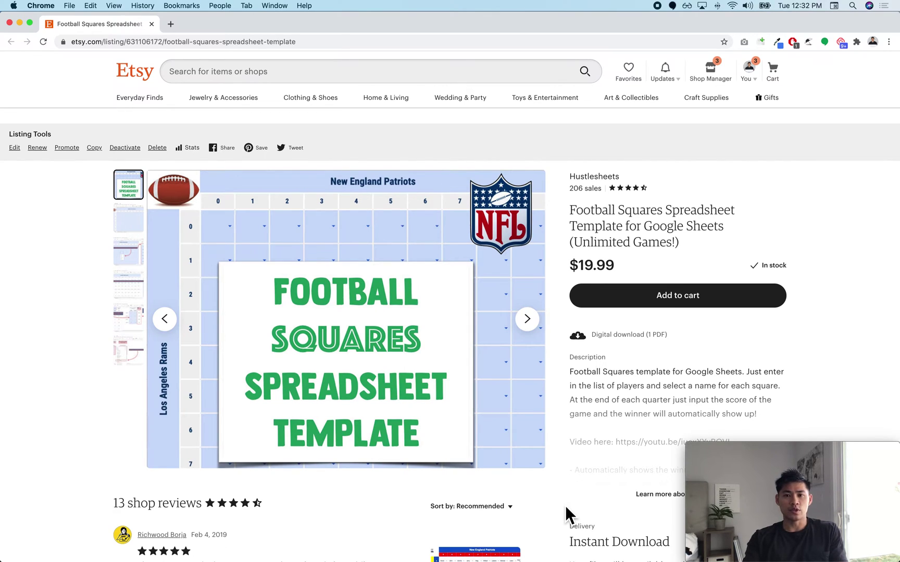
Step: Open the Football Squares Template link in the FootballSquaresPDF2020 PDF in Preview
key(super+Tab)
key(super+Tab)
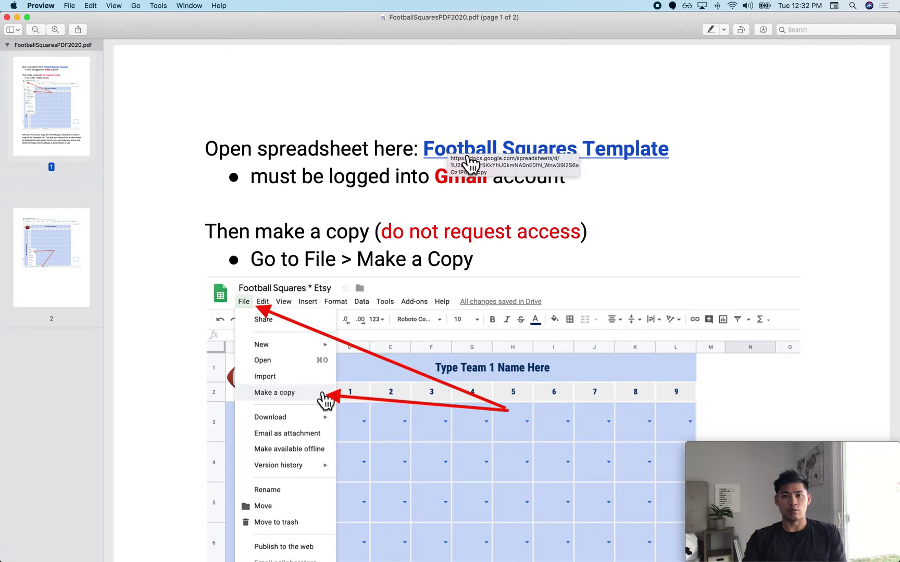
click(460, 157)
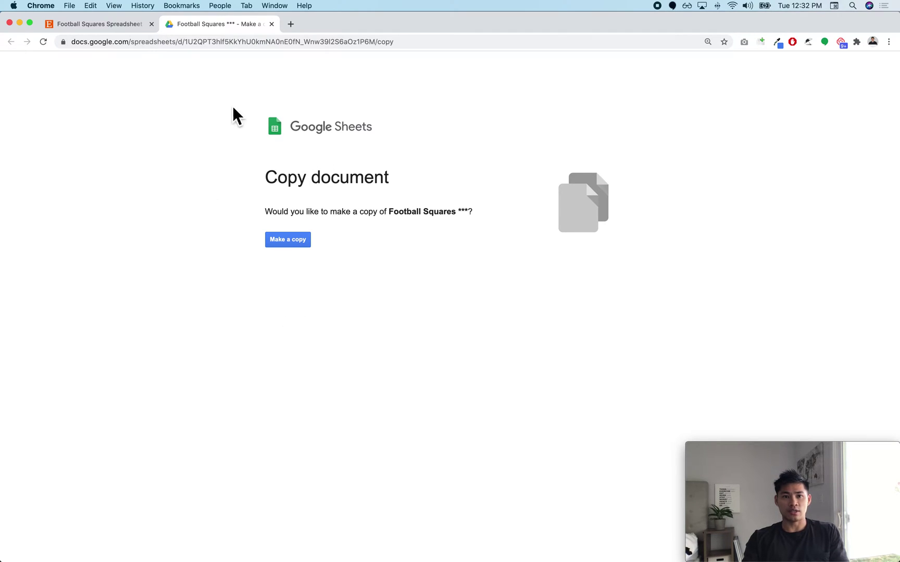
Step: Make a personal copy of Football Squares and view its INSTRUCTIONS sheet
click(293, 240)
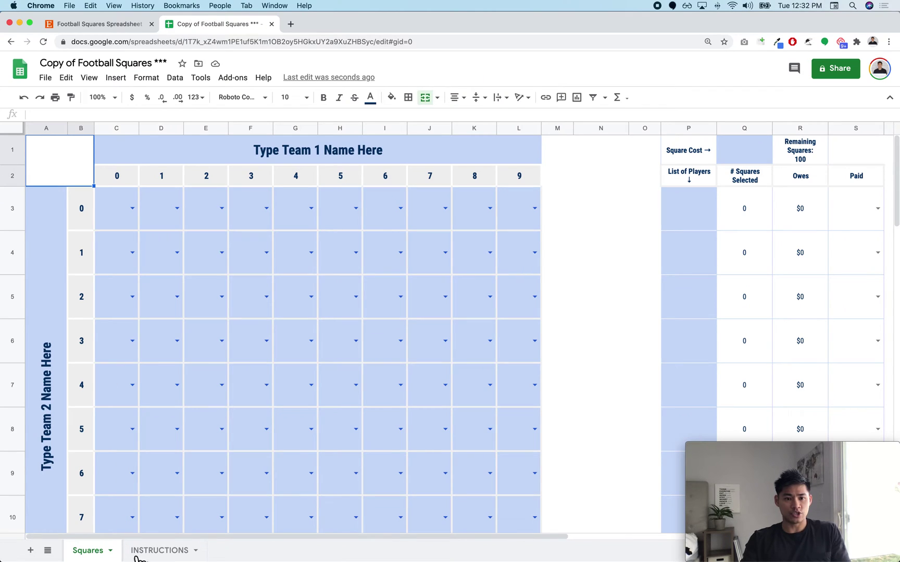
click(165, 553)
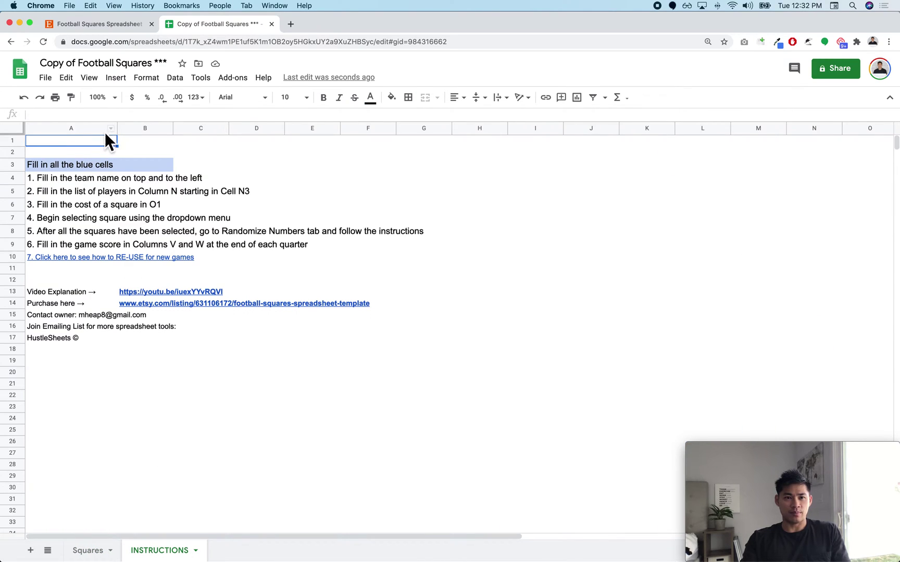
Step: Duplicate the Squares sheet and show the new Copy of Squares tab
click(92, 554)
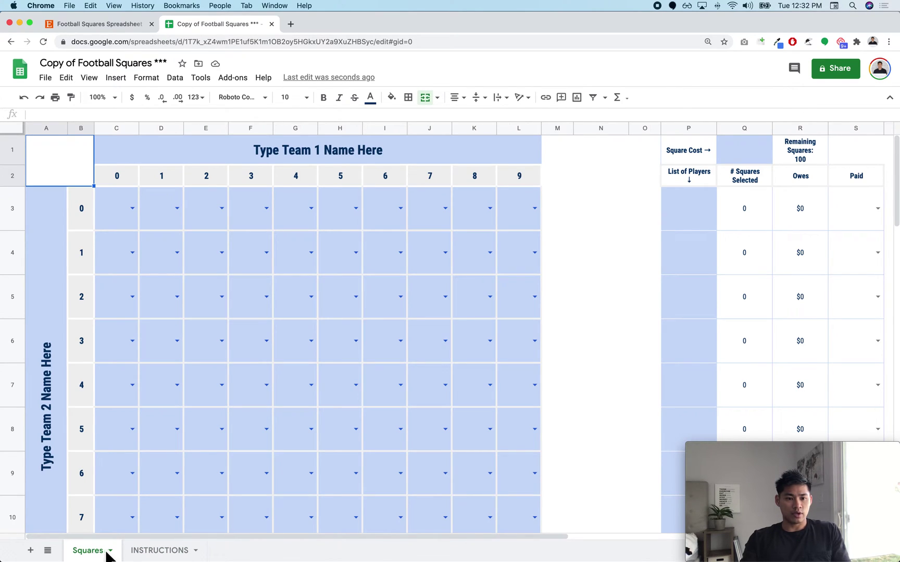
click(123, 556)
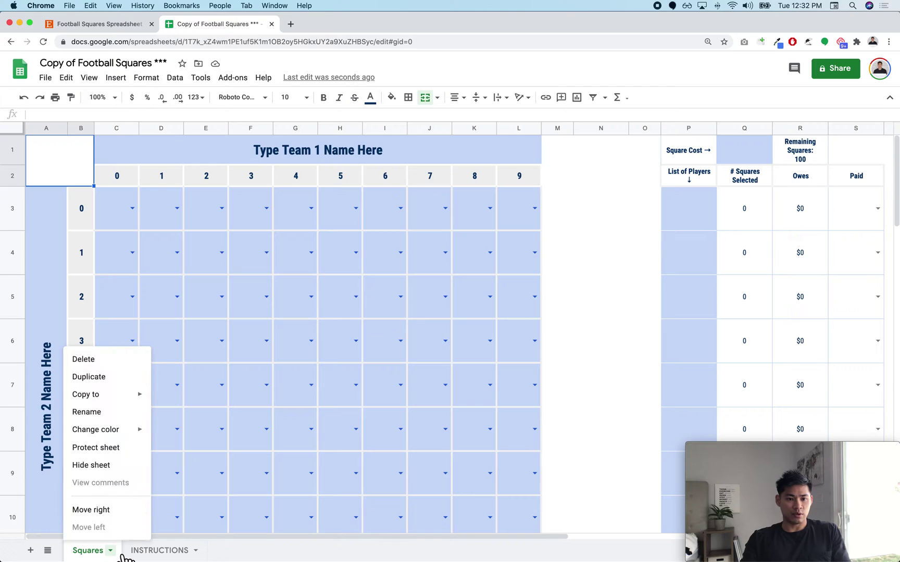
click(124, 380)
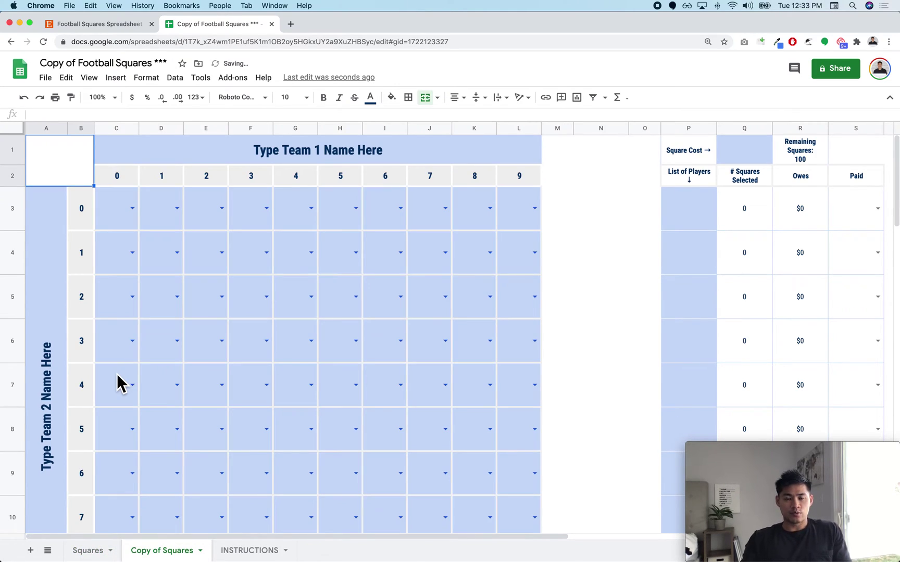
click(97, 554)
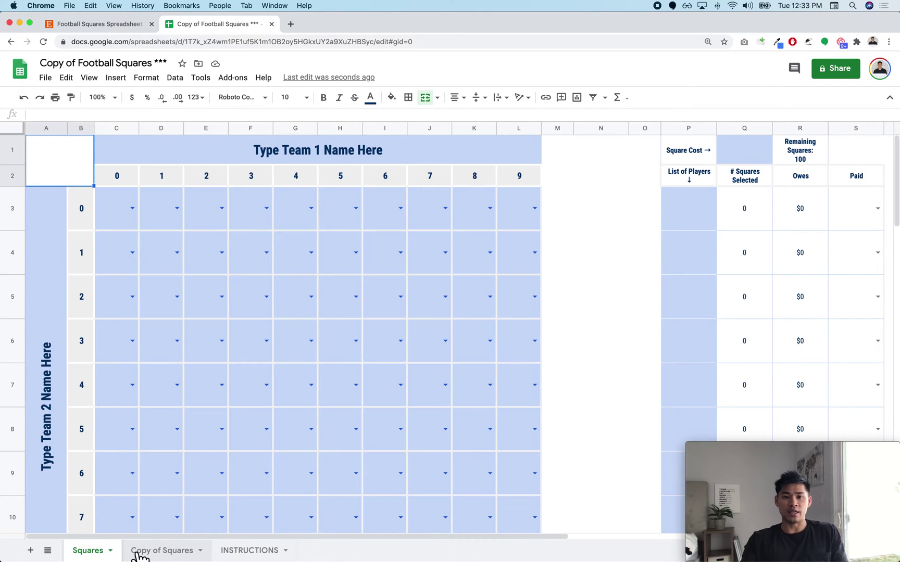
click(141, 555)
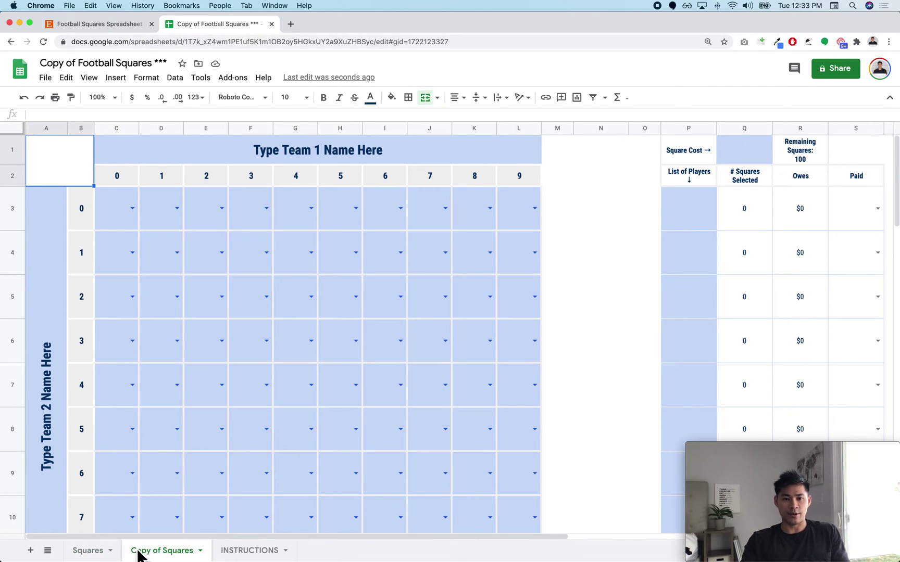
Step: Rename the Copy of Squares tab to 'Week 1 - Patriots vs Bears'
double_click(162, 555)
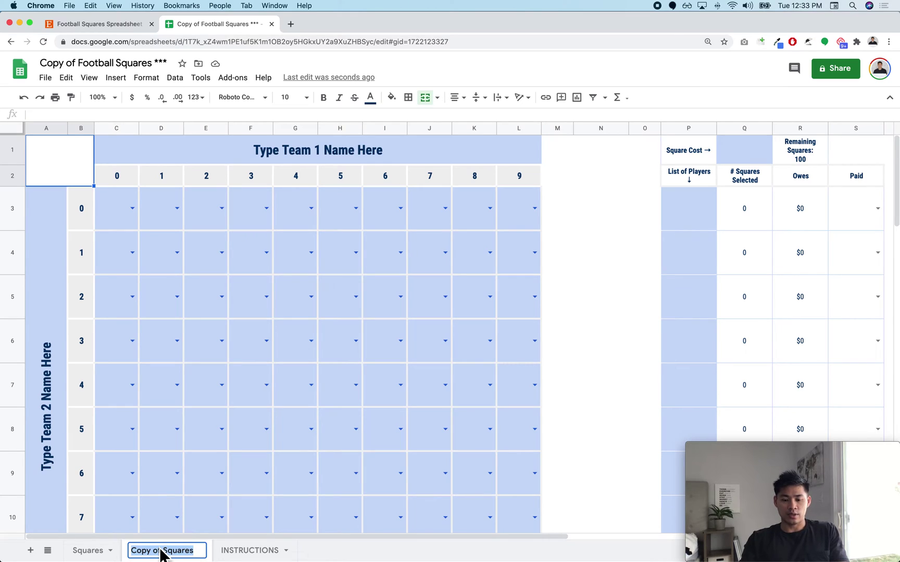
text(Week)
key(BackSpace)
key(BackSpace)
text(e)
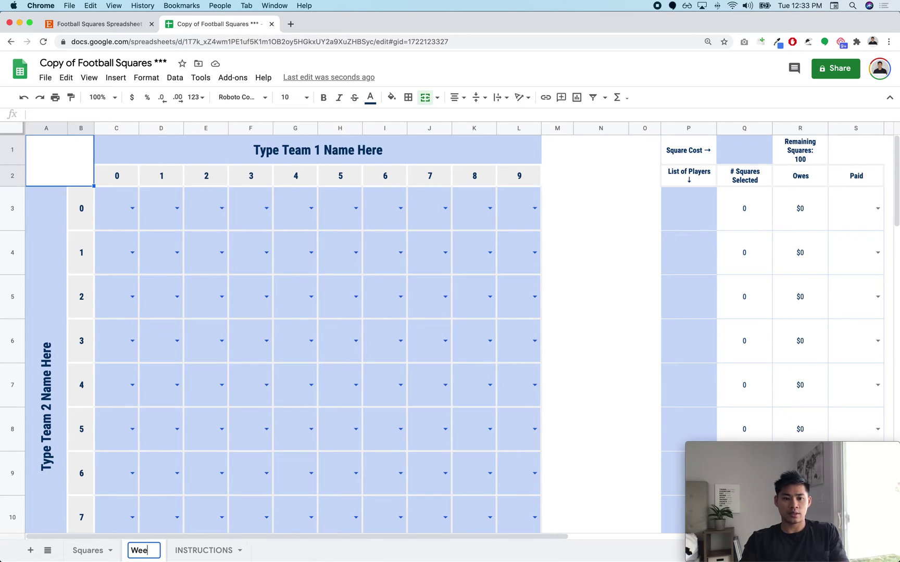
key(BackSpace)
key(BackSpace)
key(BackSpace)
key(Return)
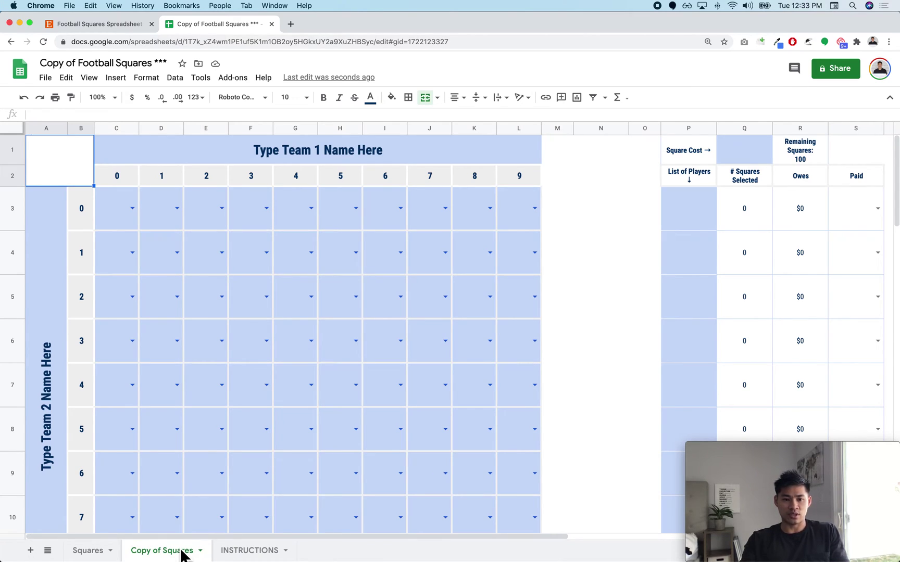
double_click(181, 554)
text(Week 1)
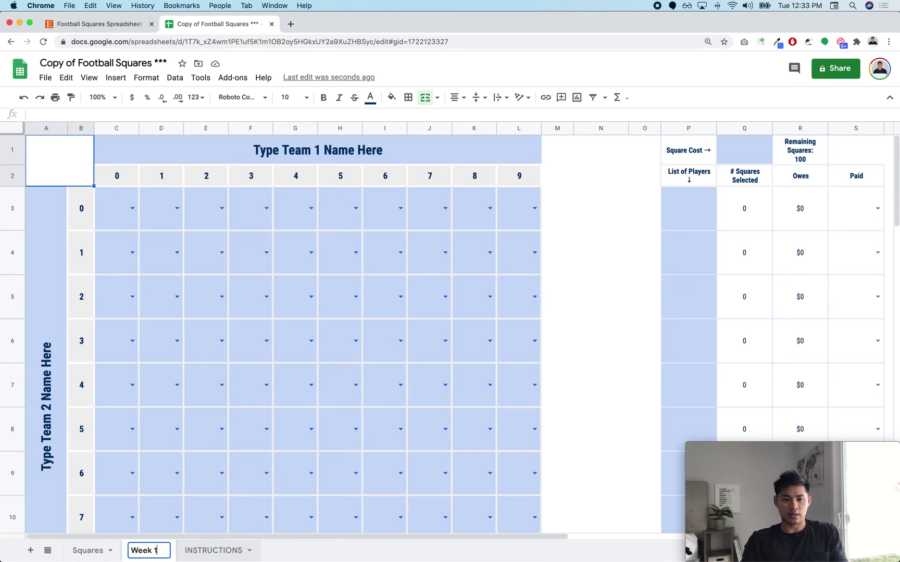
text( -)
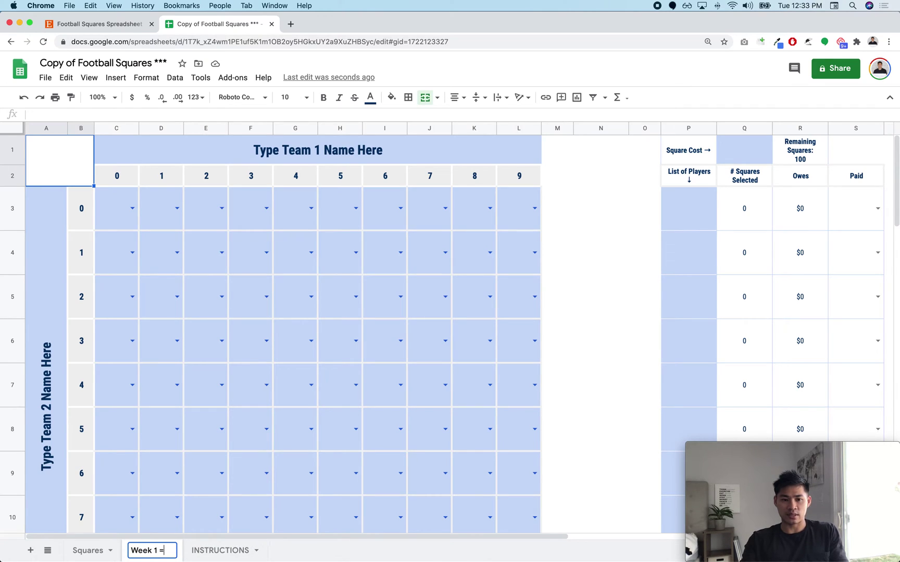
key(BackSpace)
text(- Patriots)
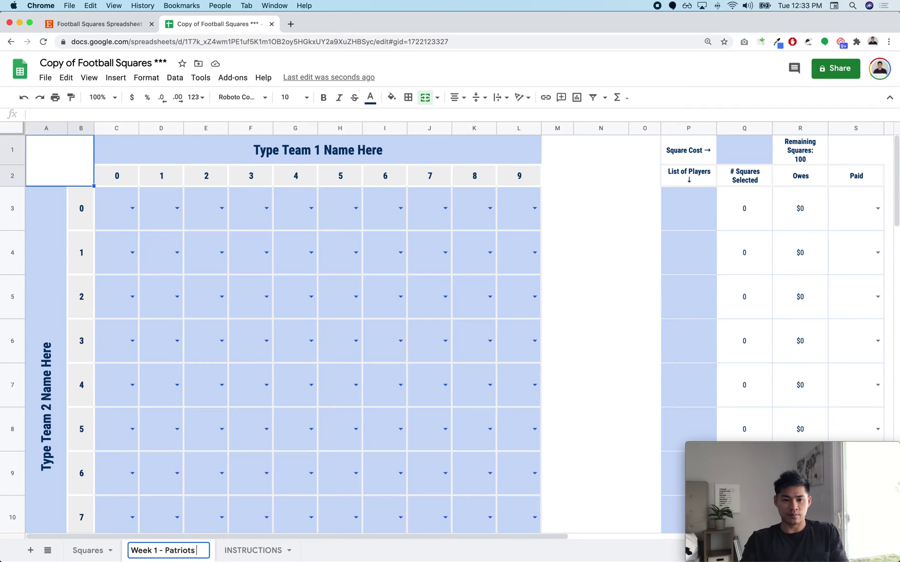
text( Bears)
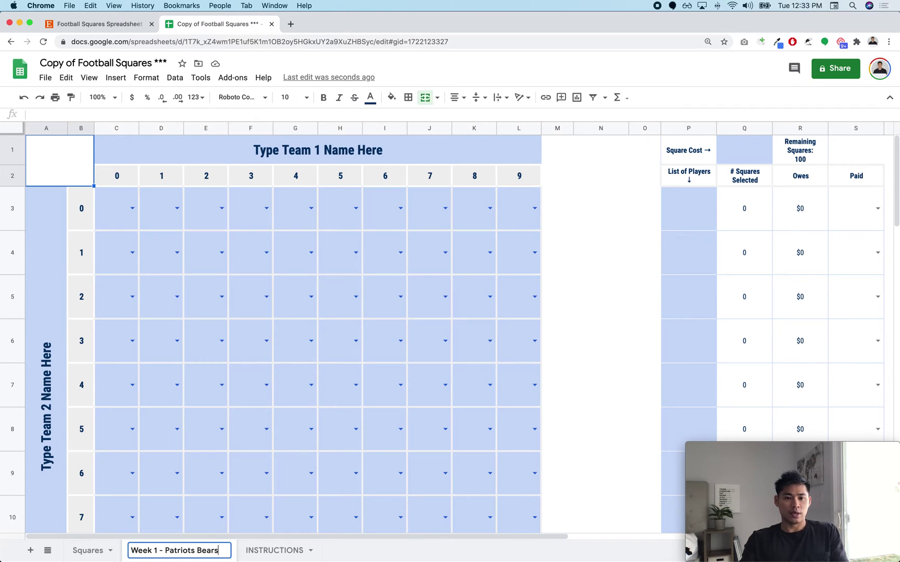
text(vs)
key(Return)
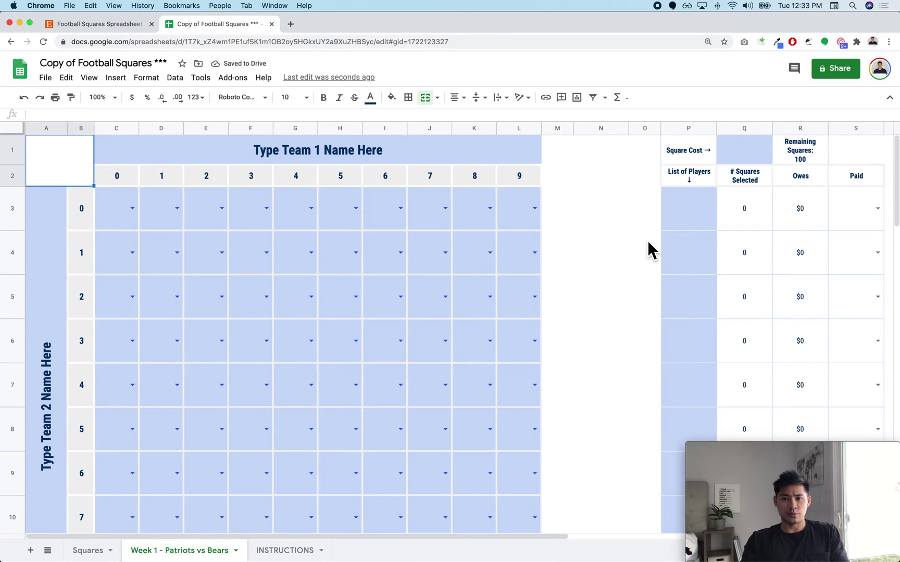
Step: List the players Joey, Chandler, Ross, Rachel, Phoebe and Monica starting in cell P3
drag(673, 223, 677, 320)
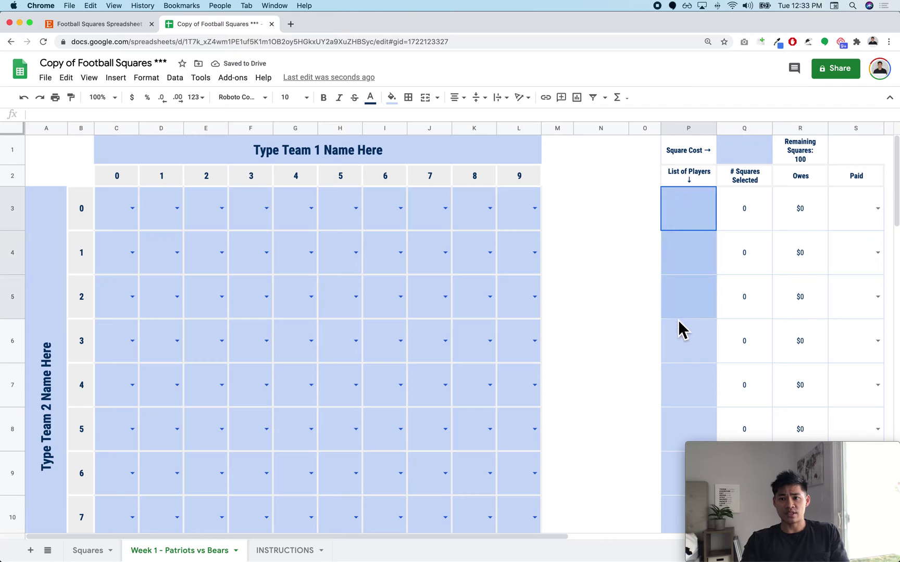
key(ctrl+shift+Down)
scroll(677, 323, down, 10)
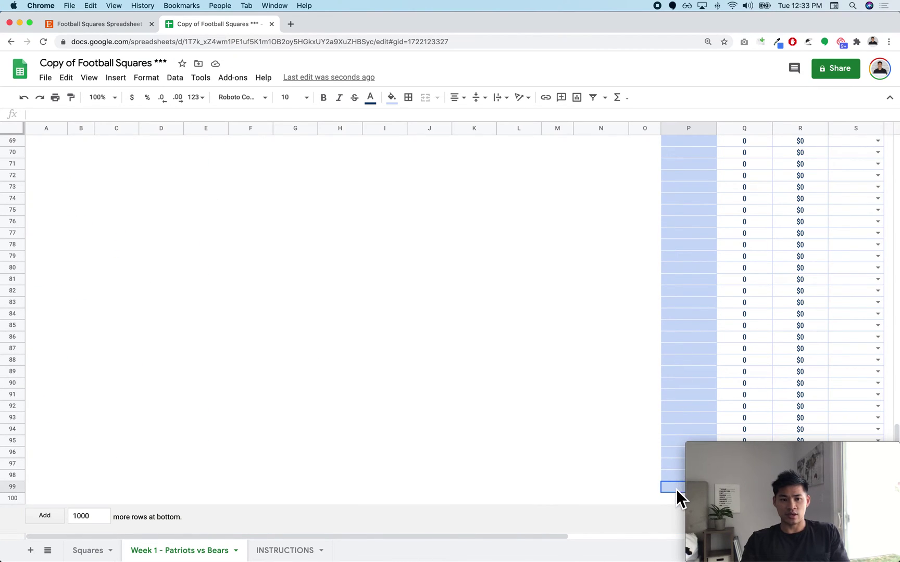
scroll(674, 398, up, 15)
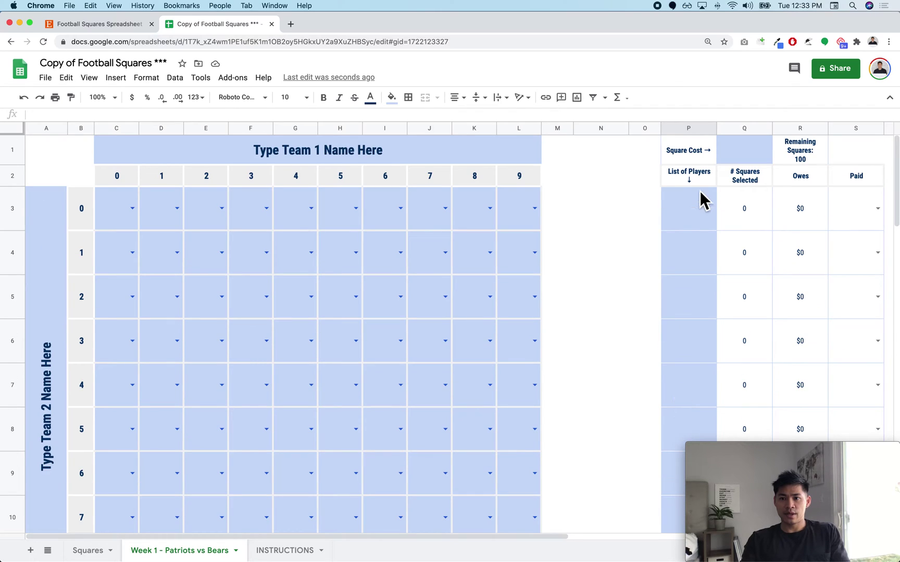
click(701, 220)
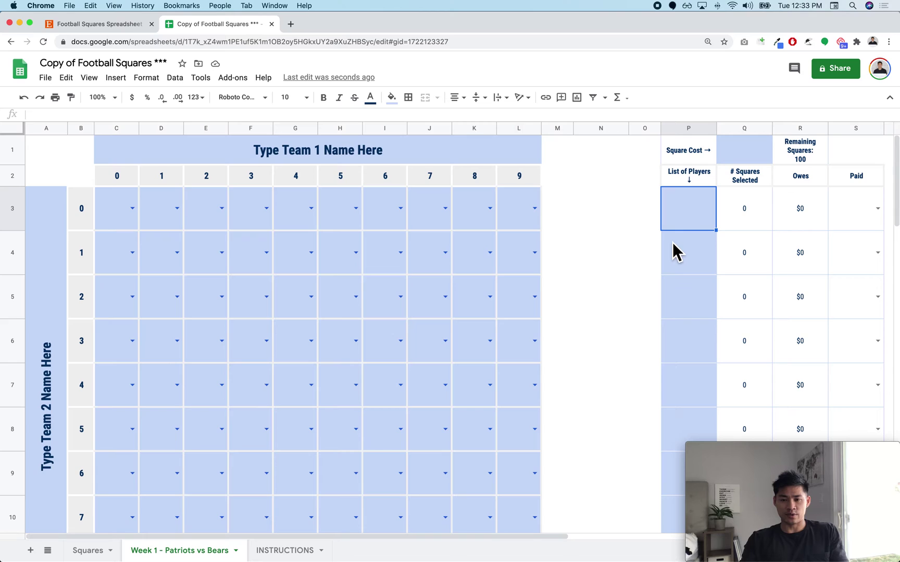
text(Joey)
key(Return)
text(Chand)
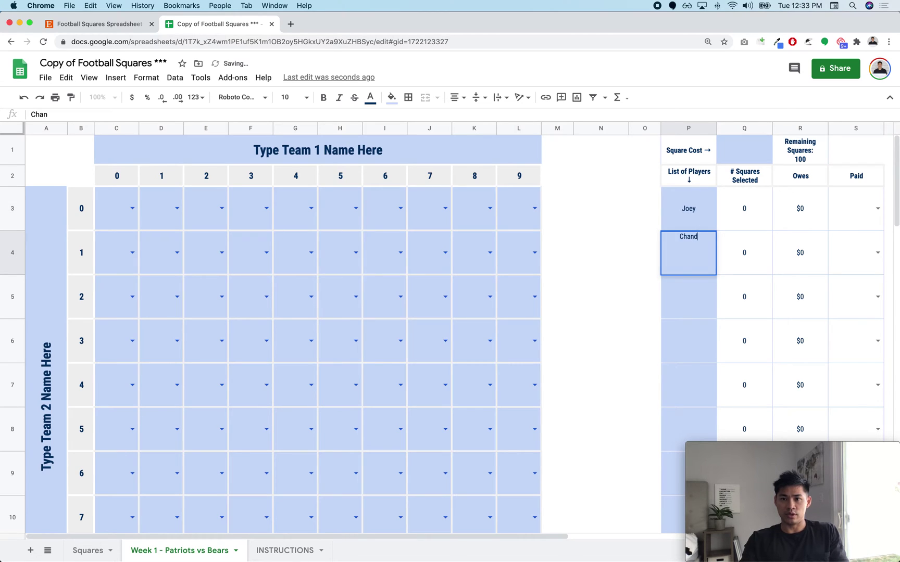
text(ler)
key(Return)
text(Ross)
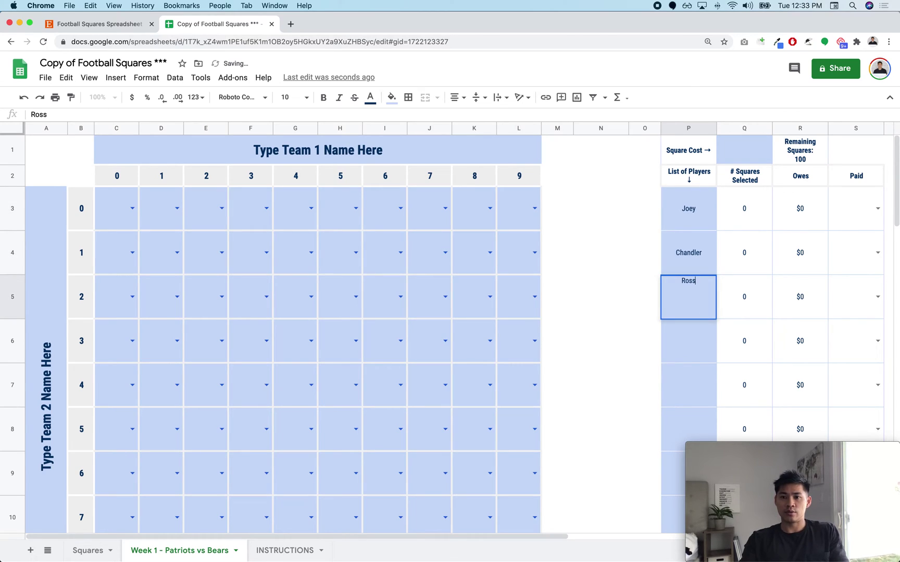
key(Return)
text(Rachel)
key(Return)
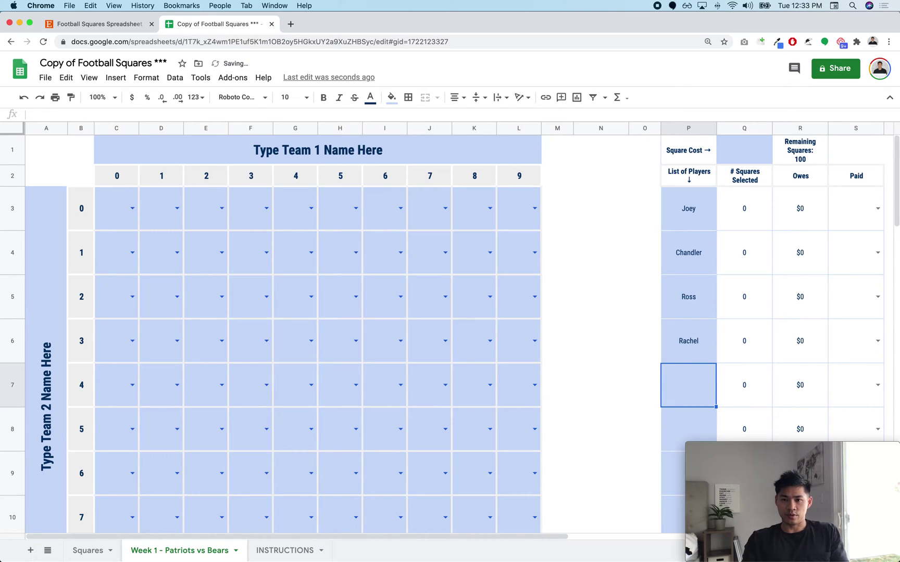
text(Ph)
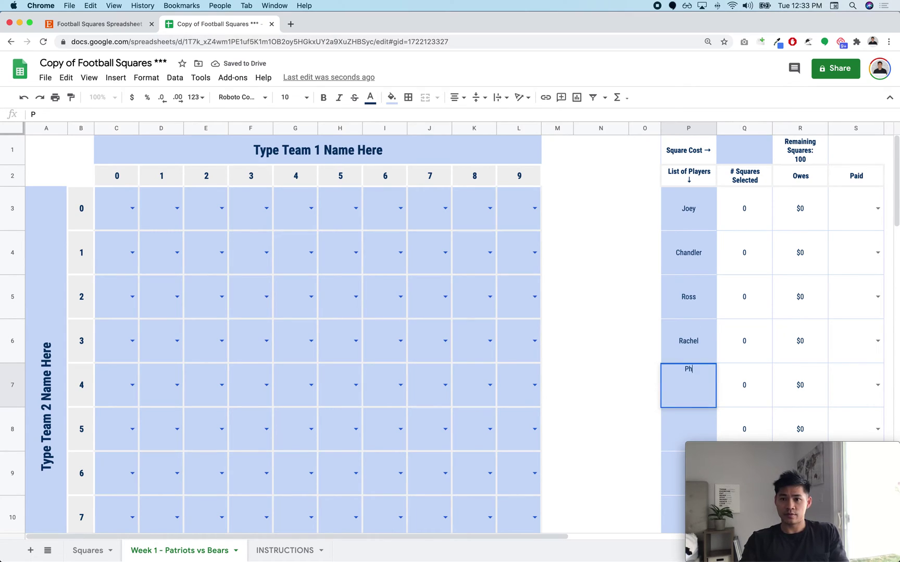
text(oebe)
key(Return)
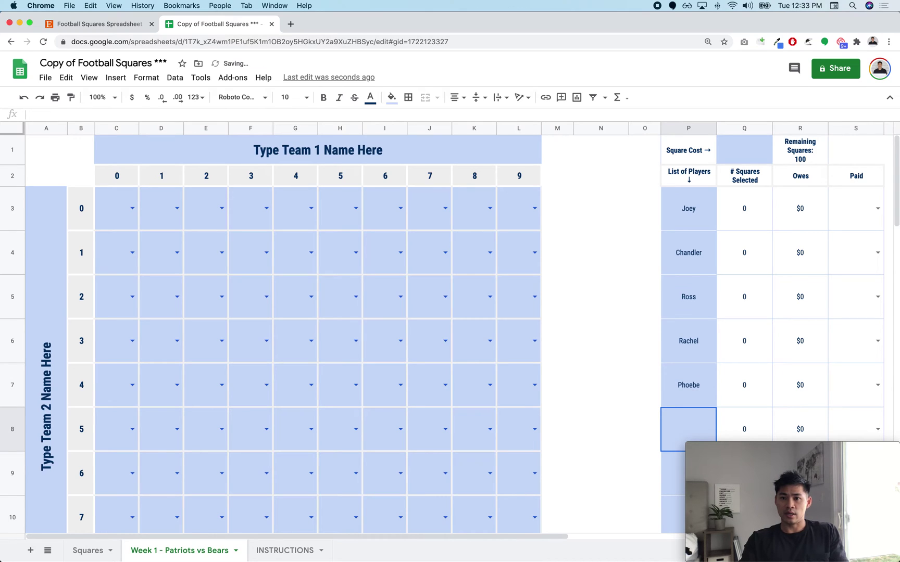
text(Monica)
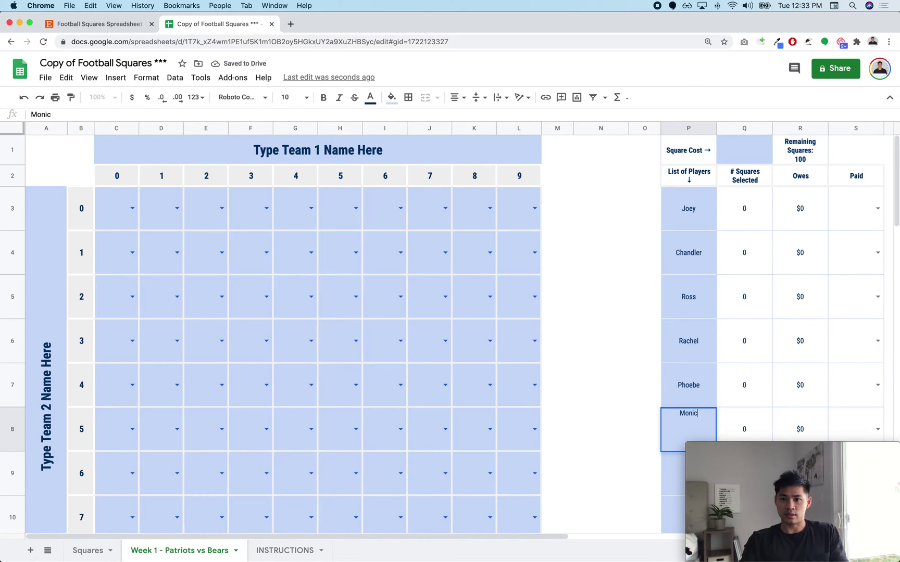
key(Return)
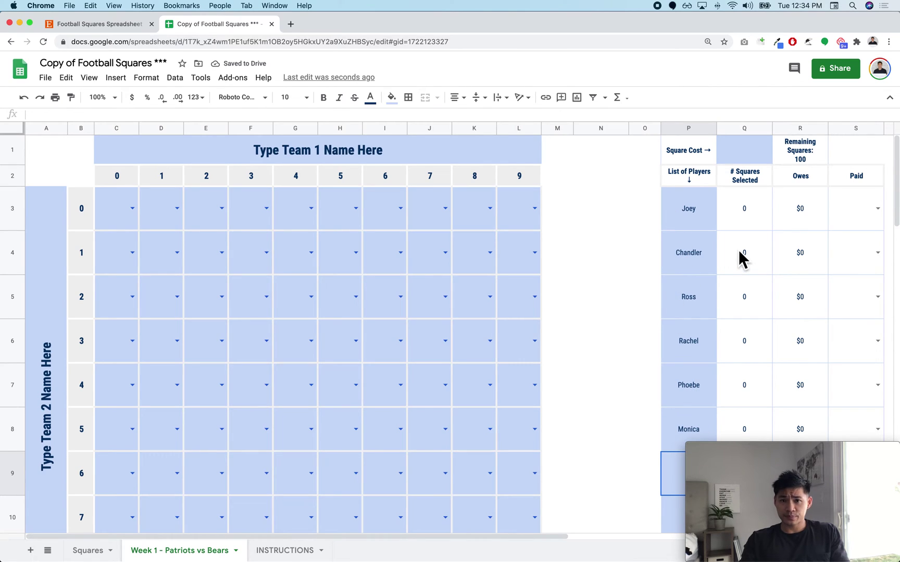
Step: Set the team headers to Patriots along the top and Bears down the side
scroll(532, 245, down, 5)
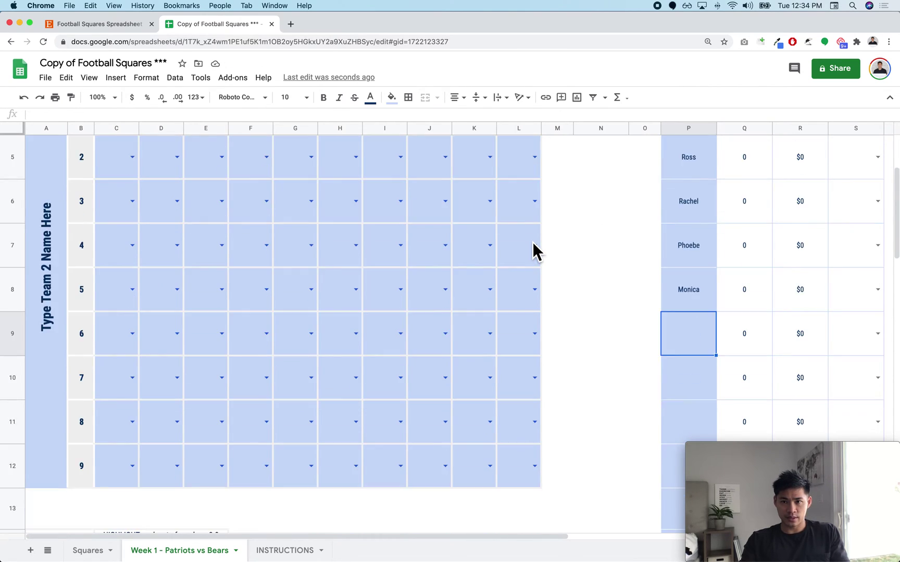
scroll(532, 244, up, 5)
click(343, 162)
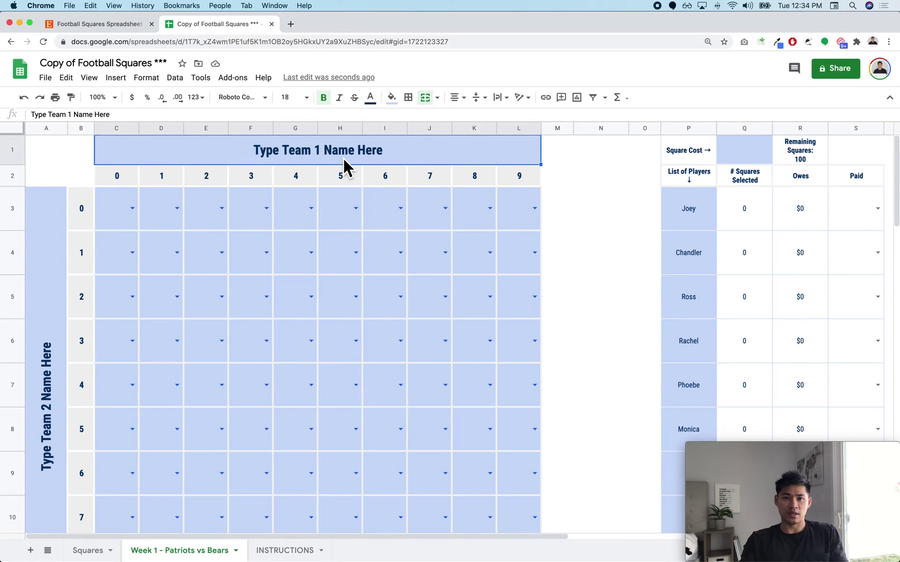
text(Patriots)
key(Return)
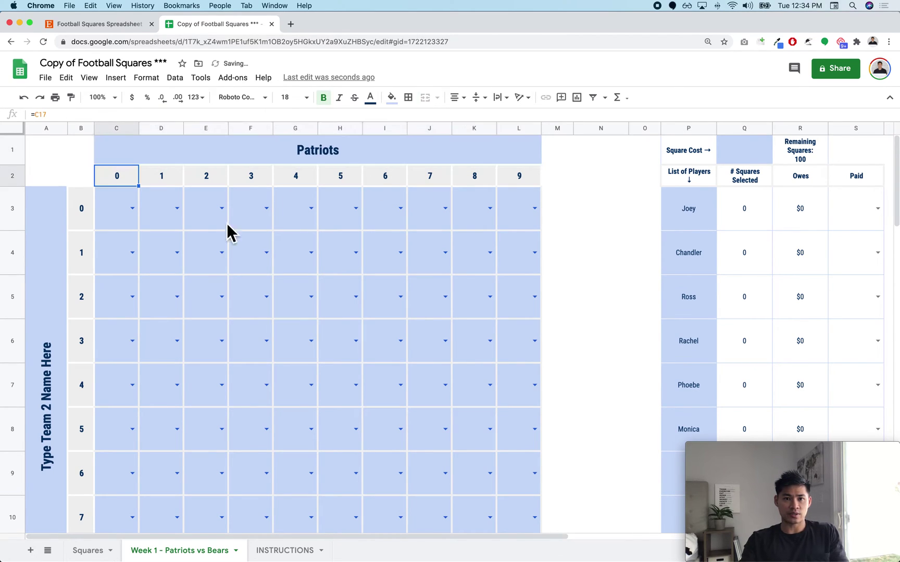
click(47, 321)
text(Bears)
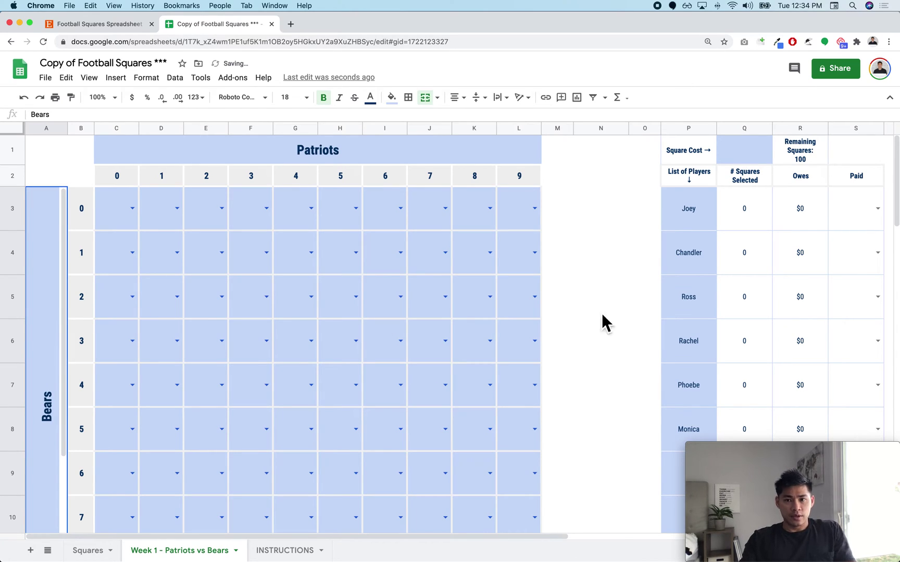
Step: Assign Joey to square D3 from its player dropdown
drag(683, 215, 689, 442)
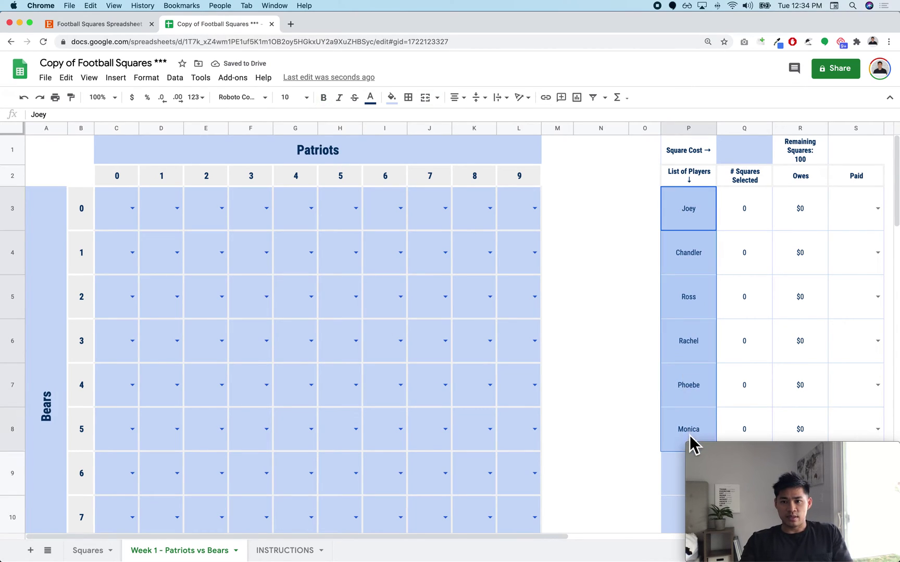
click(613, 371)
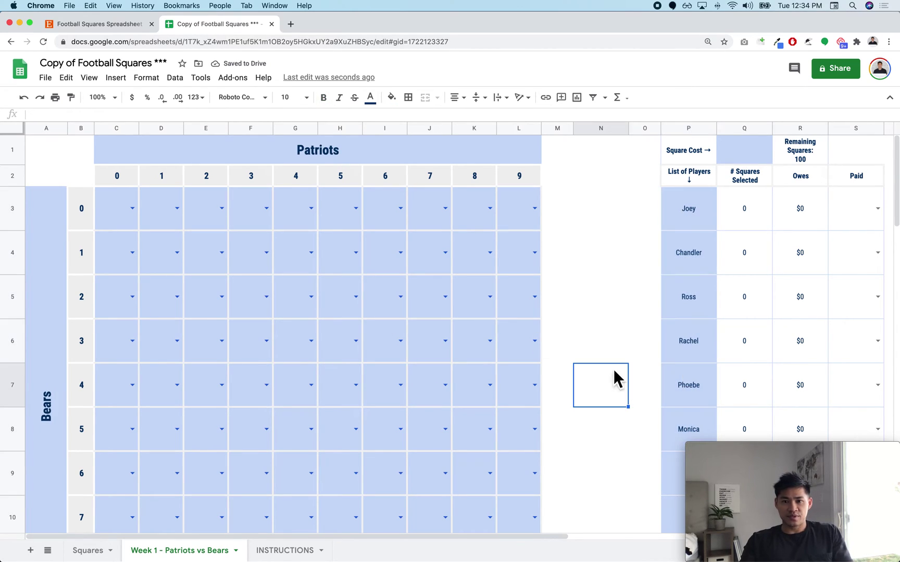
click(177, 209)
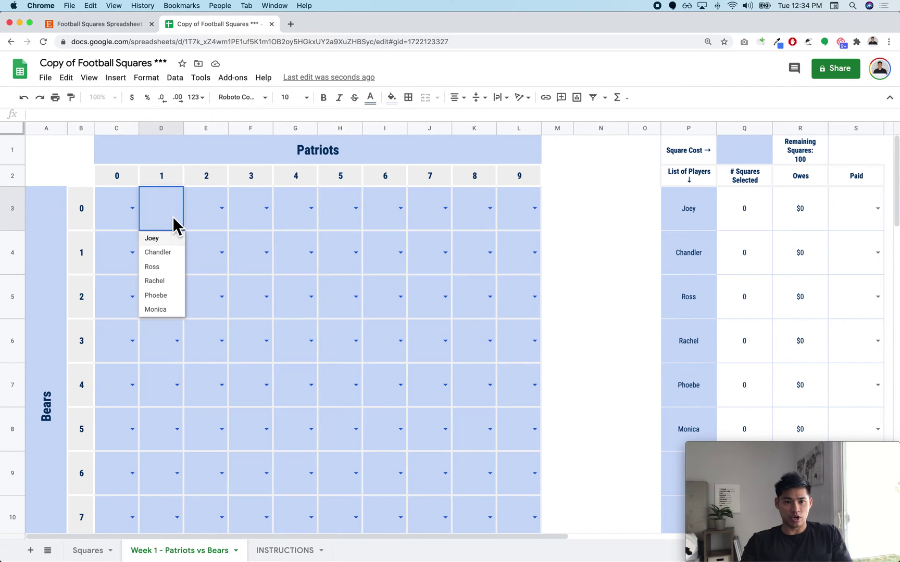
click(177, 241)
click(669, 477)
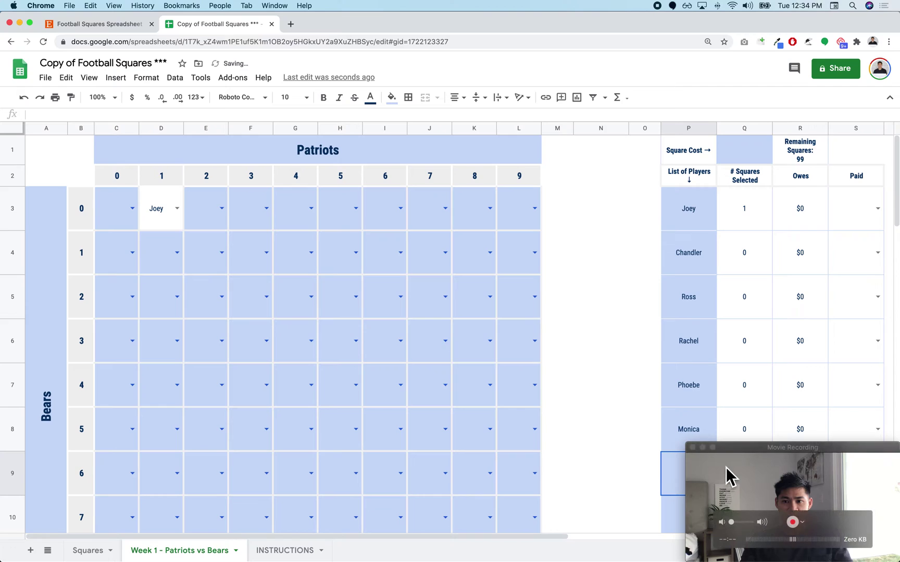
scroll(690, 419, down, 3)
scroll(686, 401, up, 5)
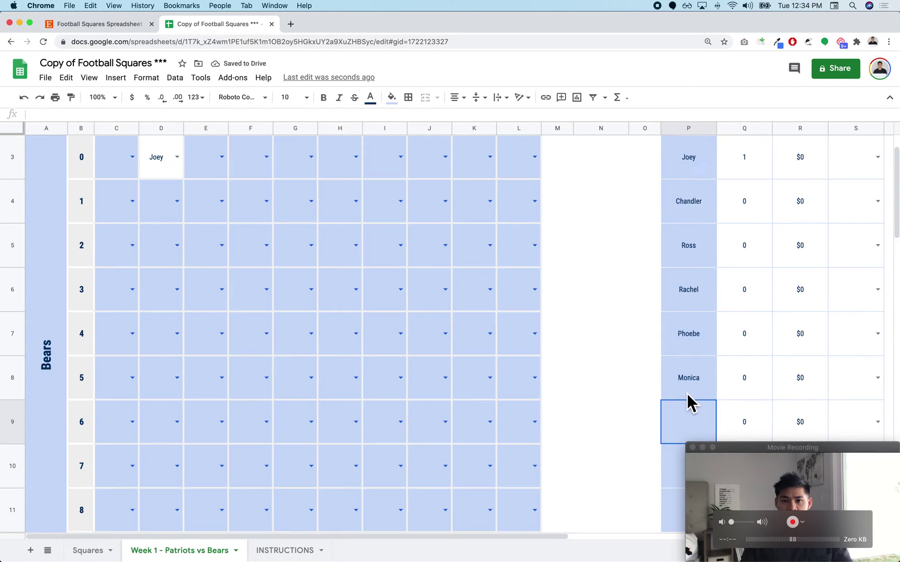
Step: Add Michael to the player list and assign him to square E3
click(229, 214)
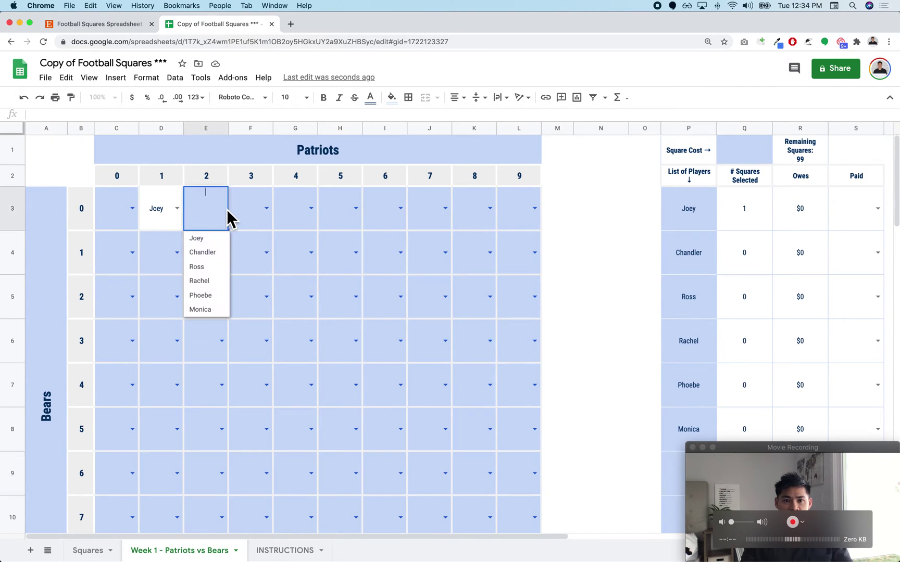
click(602, 331)
scroll(687, 391, down, 2)
click(687, 379)
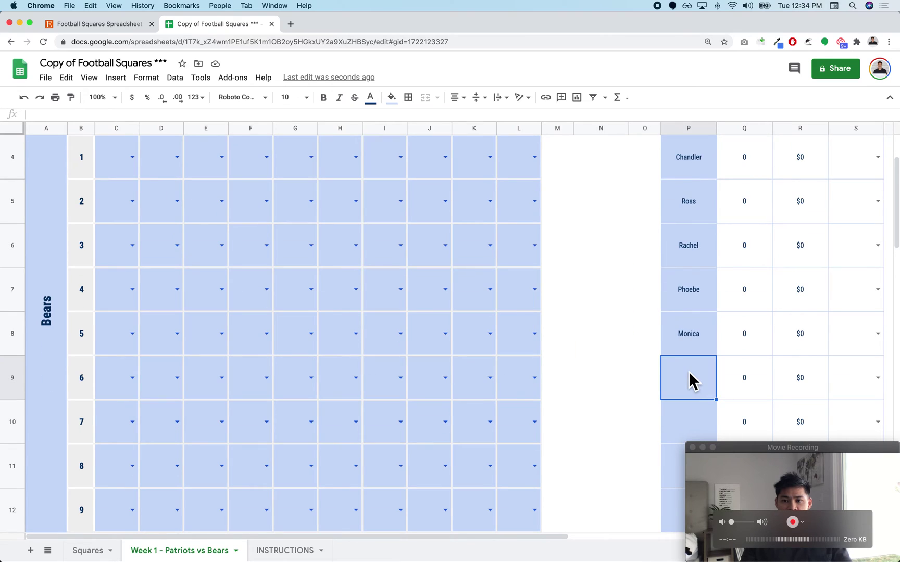
text(Michael)
key(Return)
scroll(485, 277, up, 3)
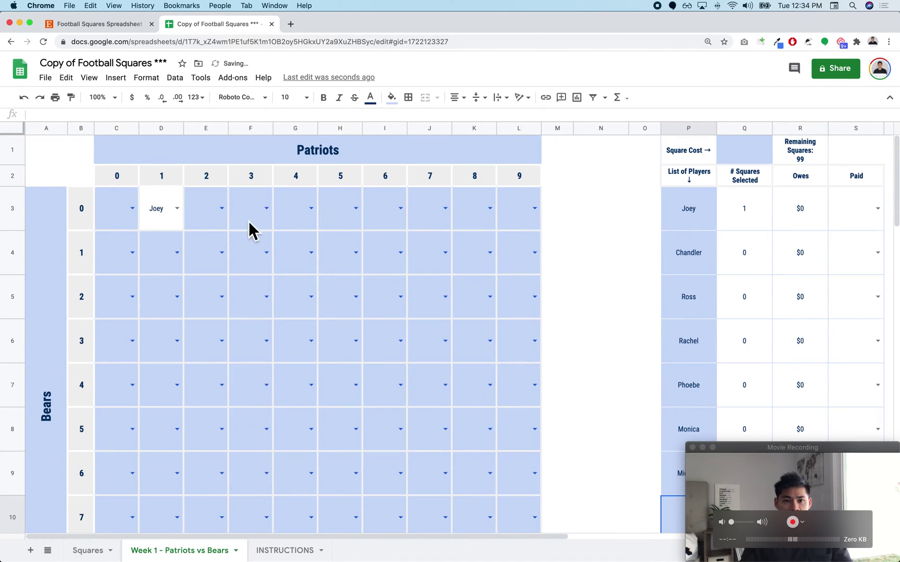
click(226, 213)
click(220, 323)
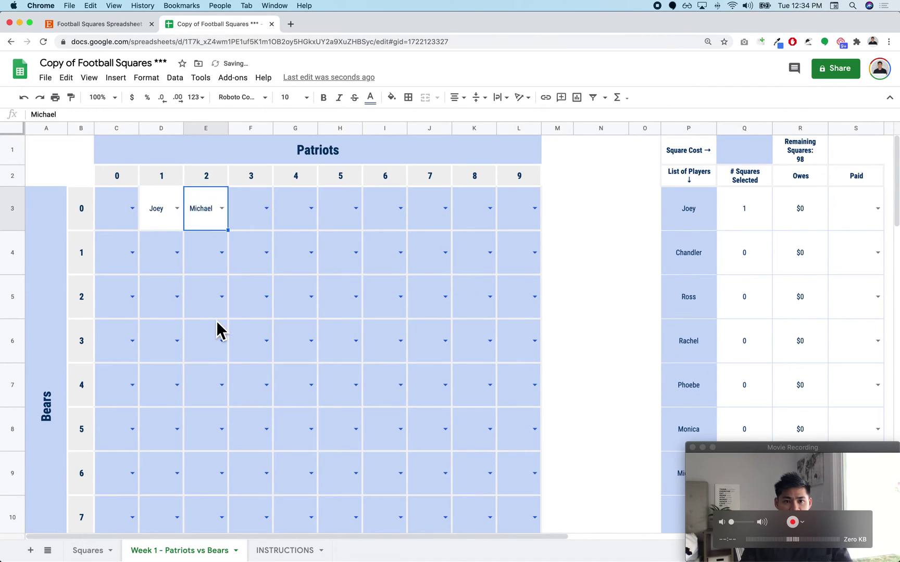
Step: Enter Michael into squares G3 and H3
click(255, 217)
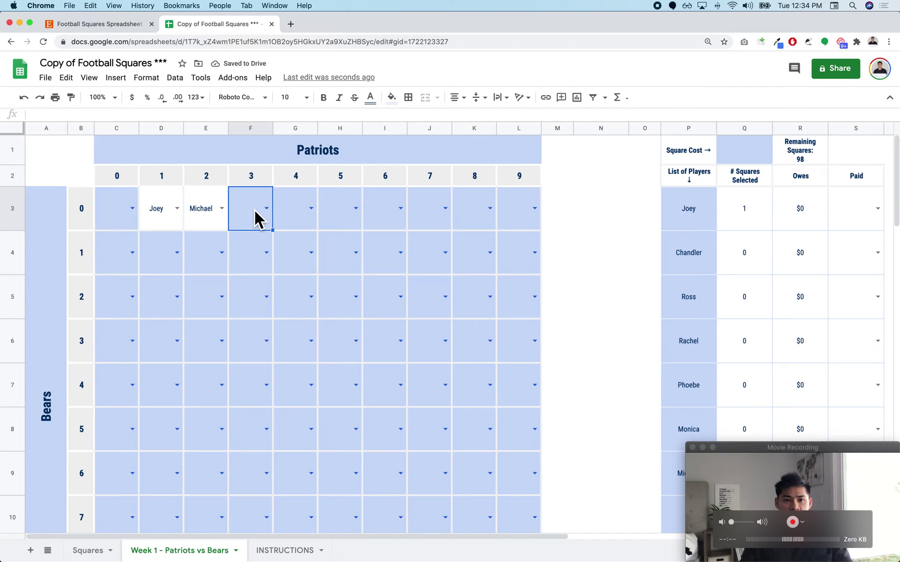
click(311, 209)
click(339, 267)
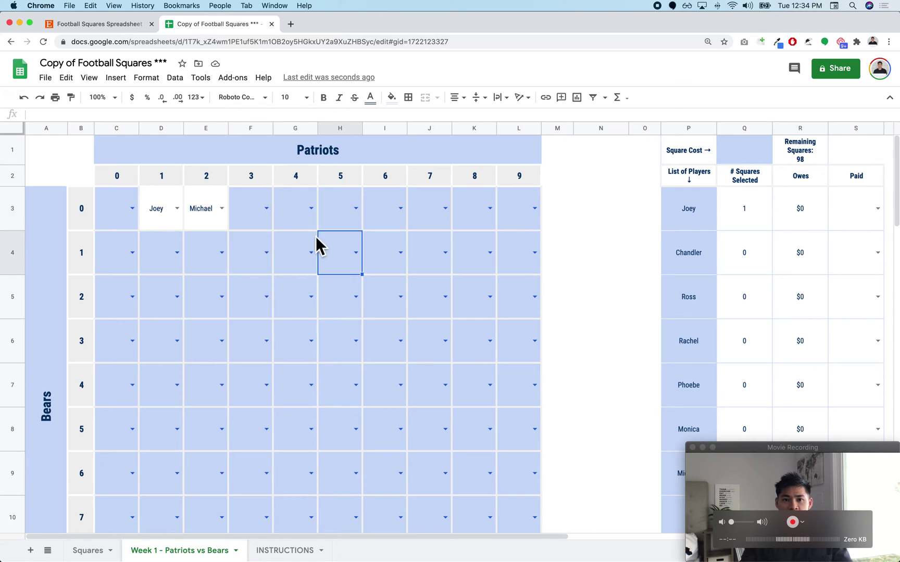
click(291, 225)
text(Michae)
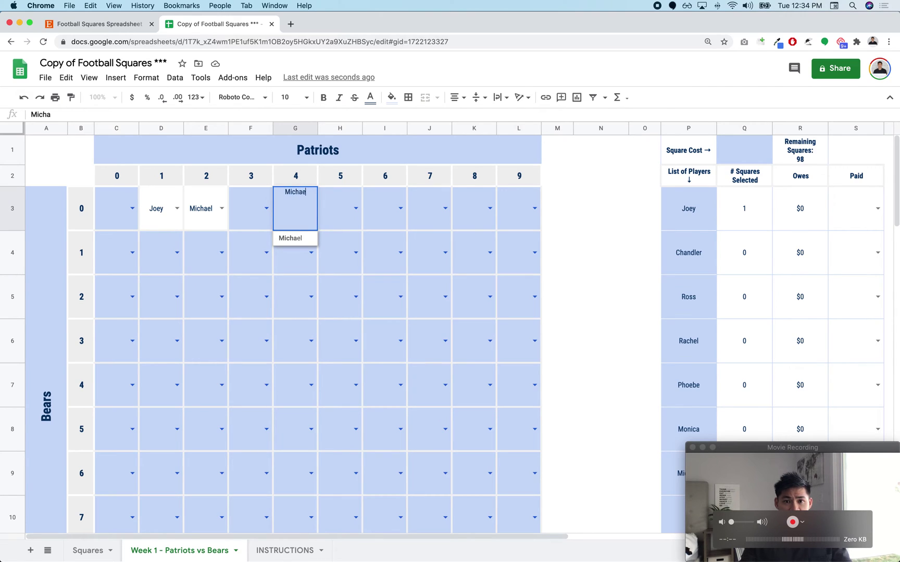
click(292, 243)
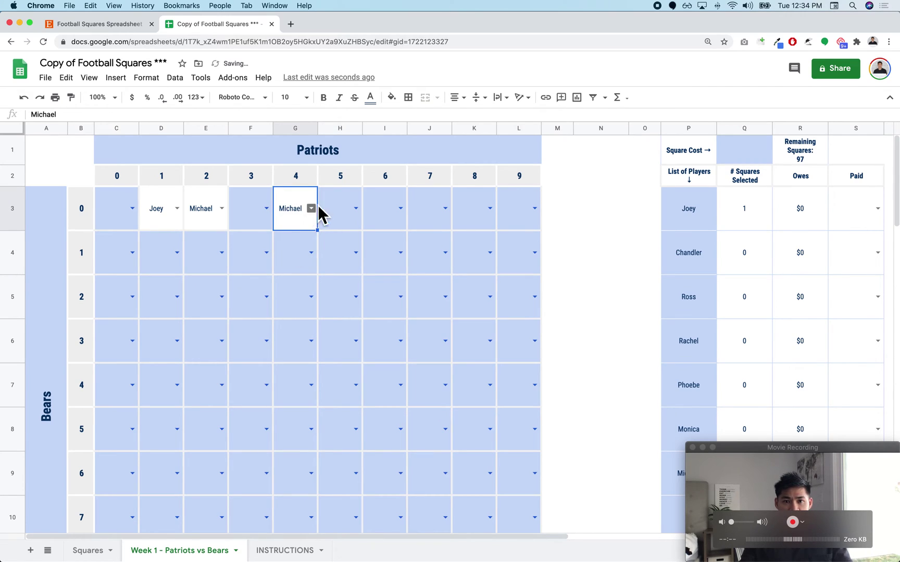
click(356, 210)
text(michael)
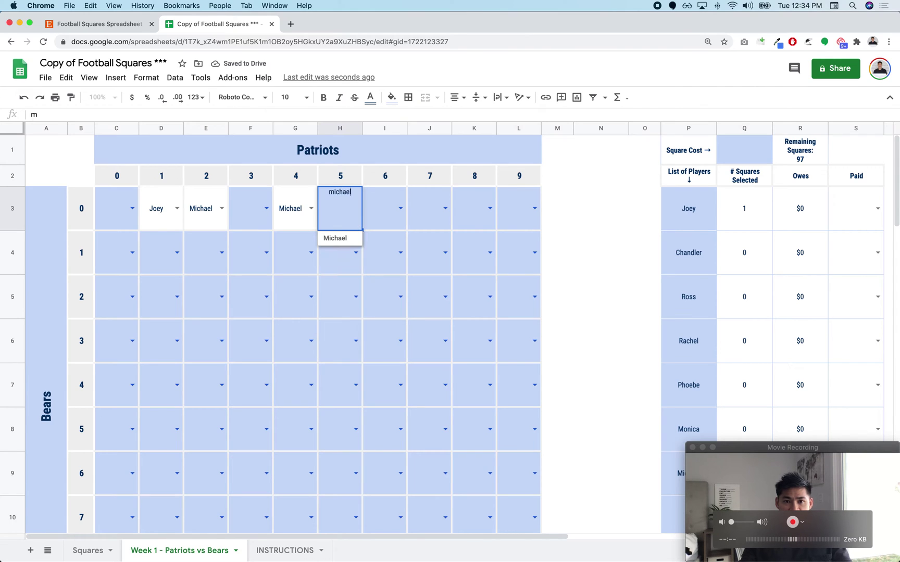
key(Return)
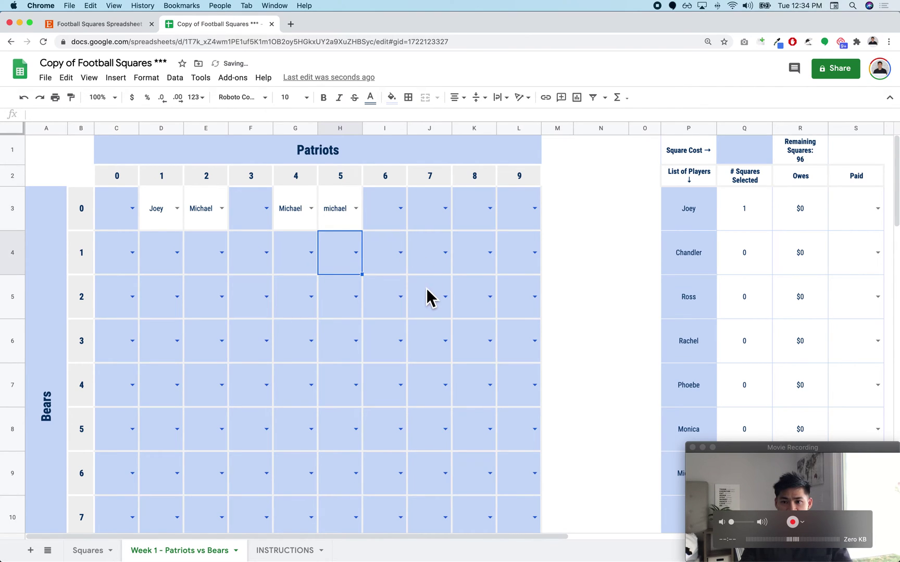
scroll(428, 297, down, 3)
scroll(428, 298, up, 3)
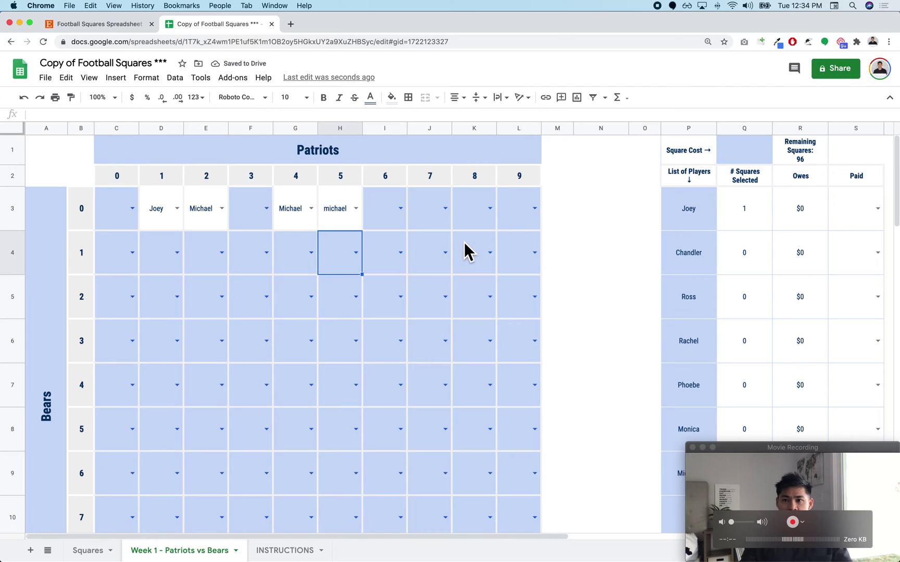
click(341, 215)
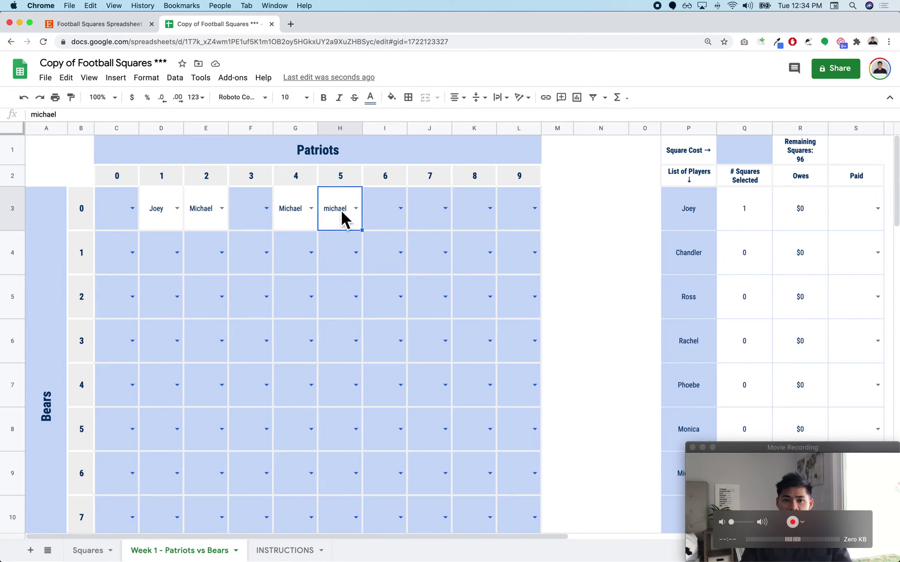
Step: Correct H3 to Michael from the dropdown and assign Rachel to square I3
scroll(668, 412, down, 1)
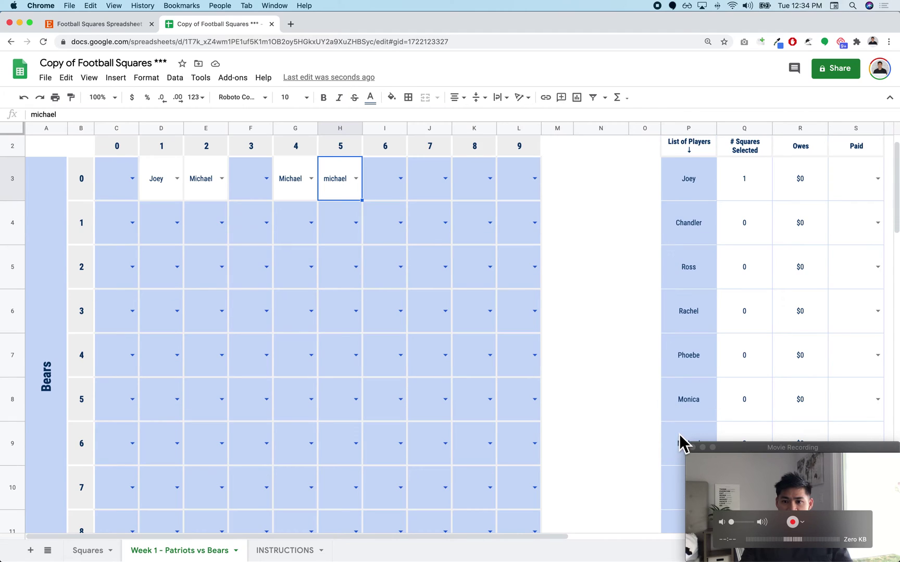
scroll(678, 441, up, 1)
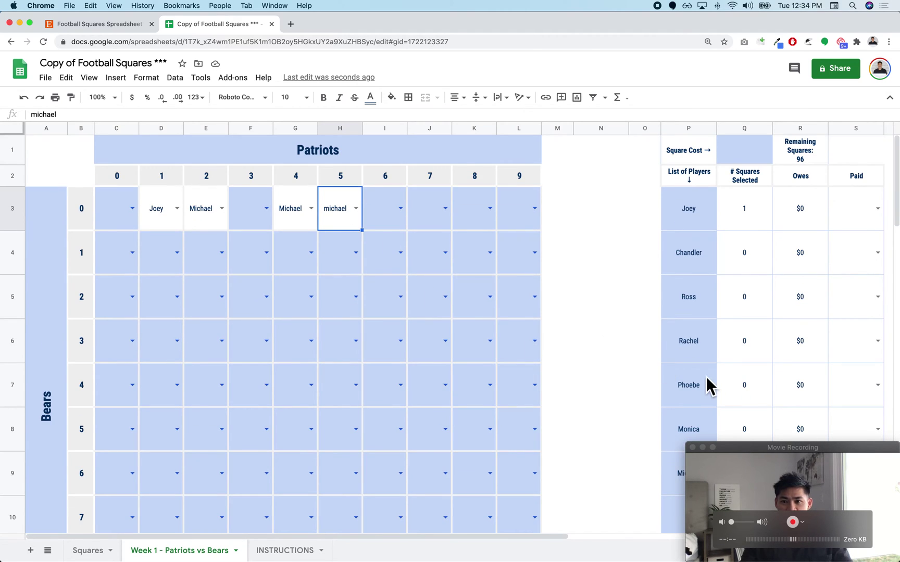
scroll(718, 406, down, 3)
scroll(750, 328, up, 3)
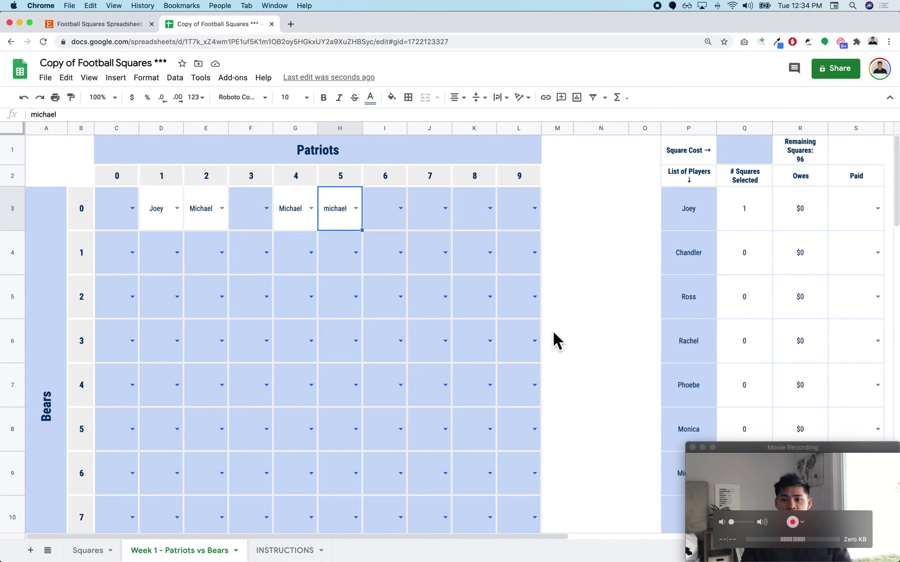
click(609, 424)
click(739, 474)
click(555, 308)
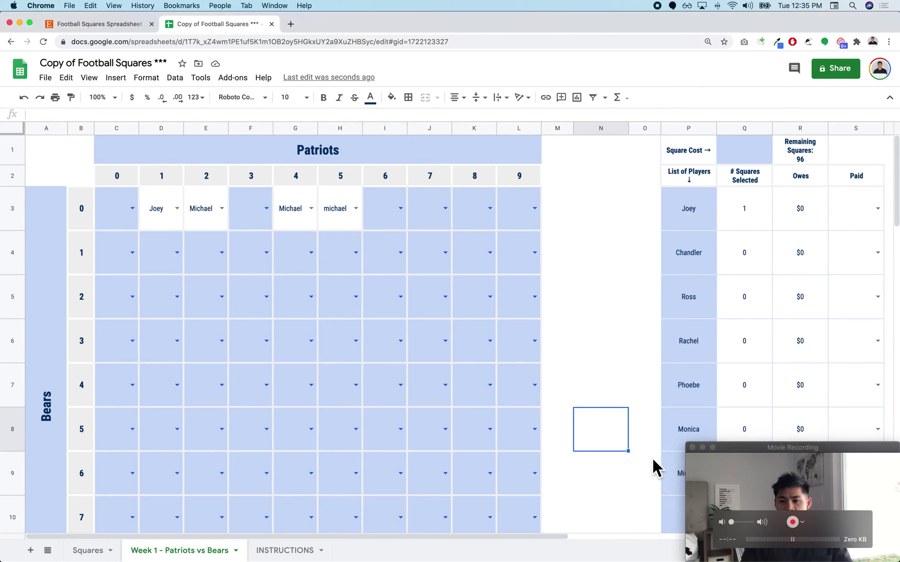
click(653, 471)
click(502, 351)
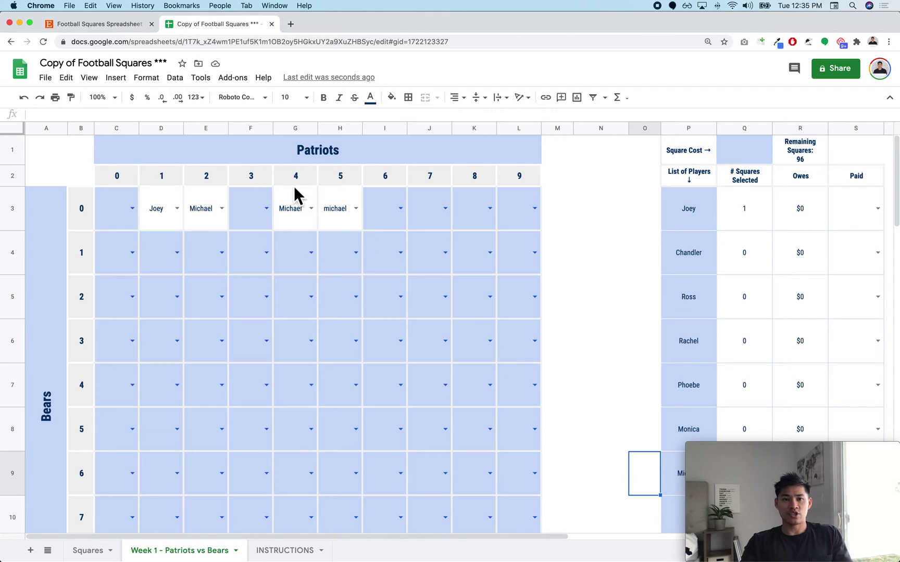
click(356, 209)
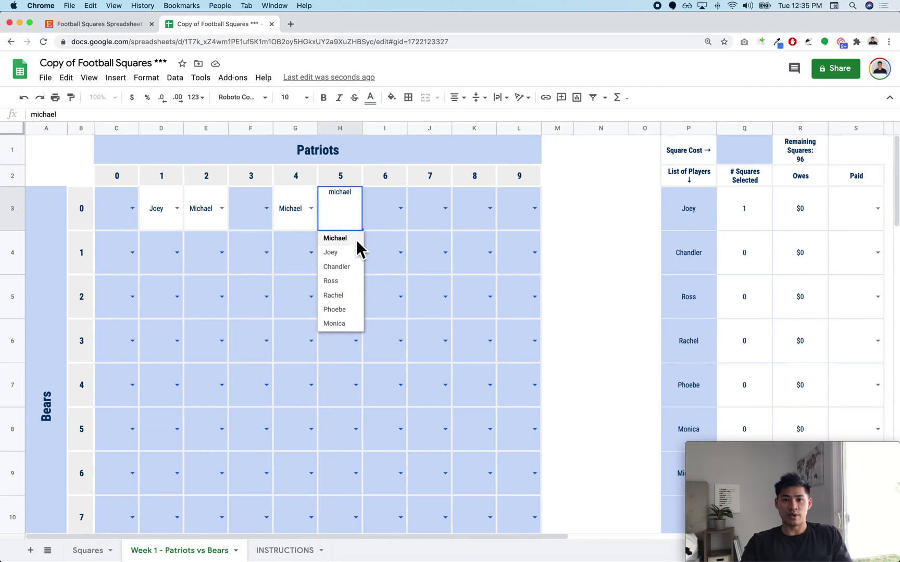
click(356, 240)
click(401, 213)
click(388, 282)
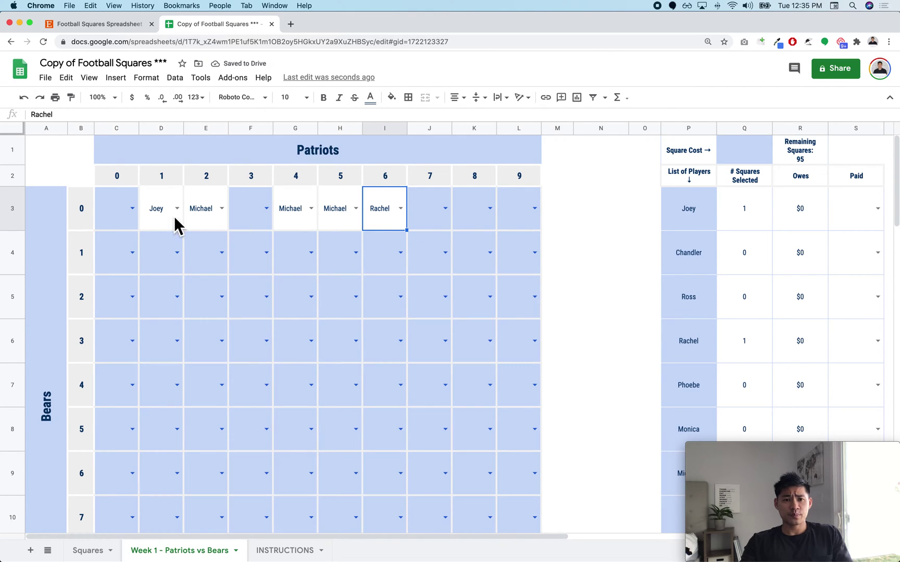
drag(172, 224, 381, 222)
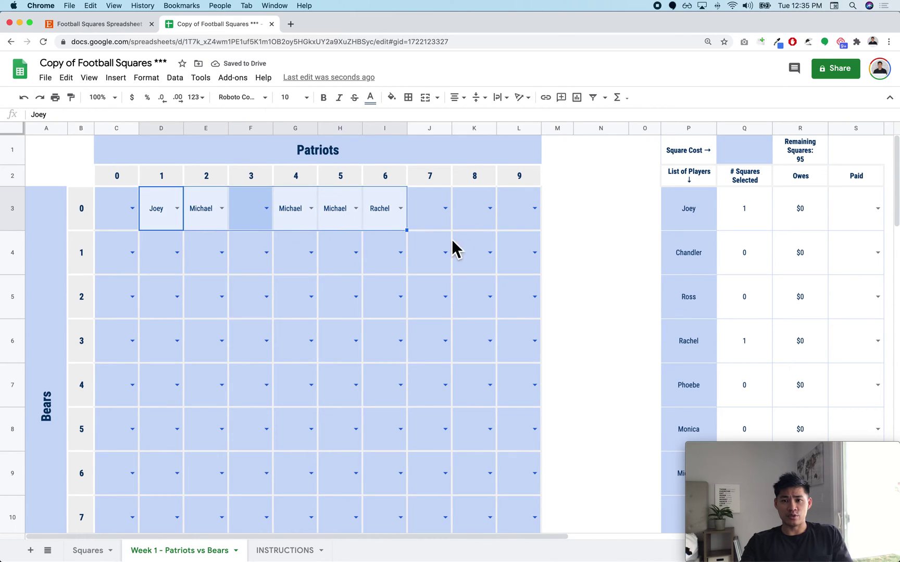
click(564, 254)
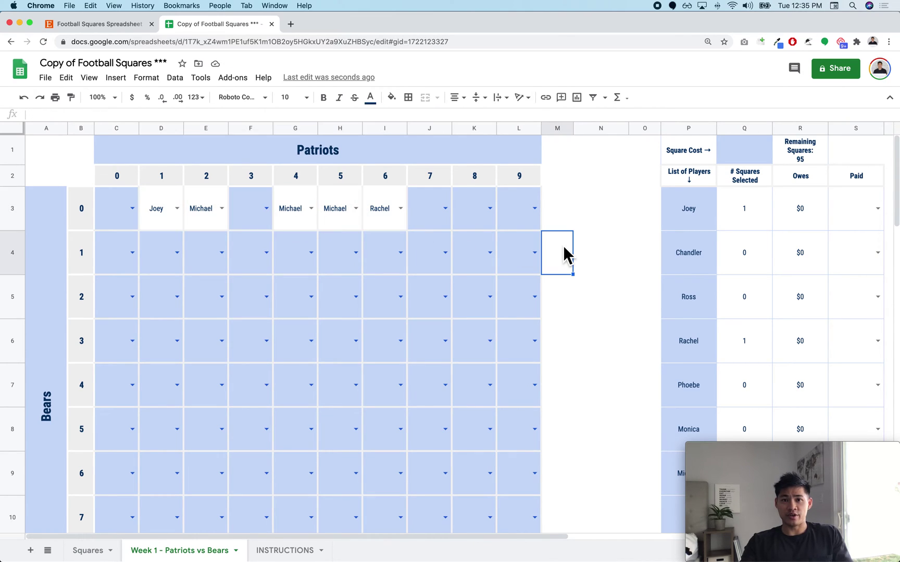
Step: Enter a contact's email in the Share dialog, then cancel without sending an invite
click(843, 73)
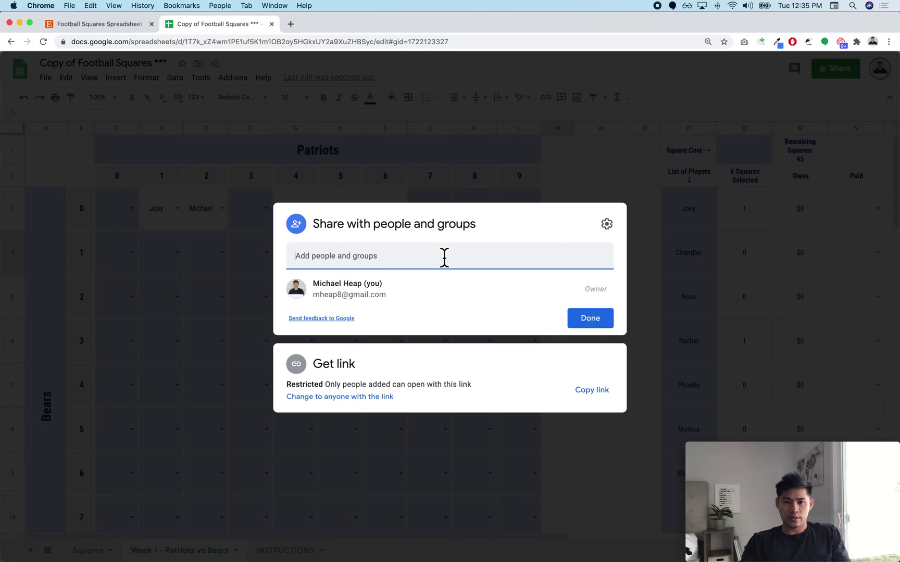
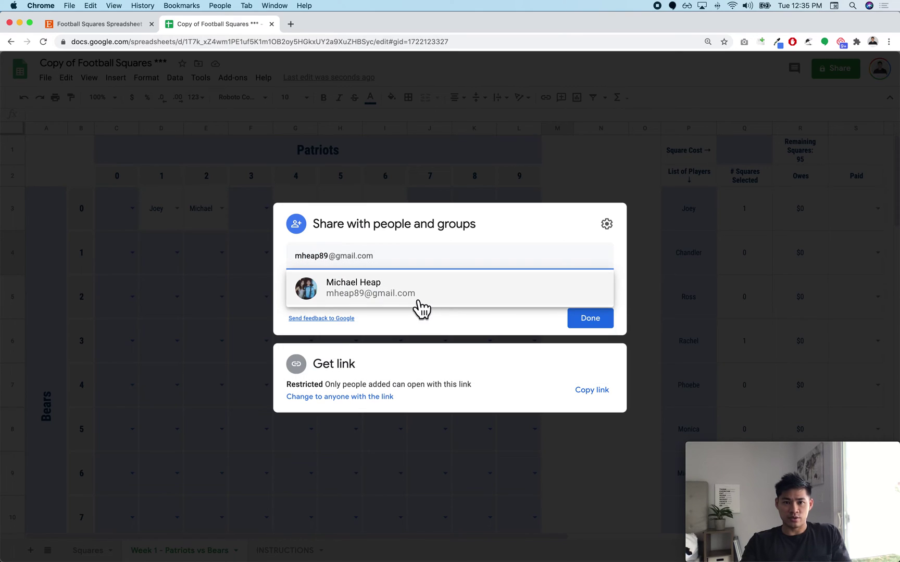
click(417, 301)
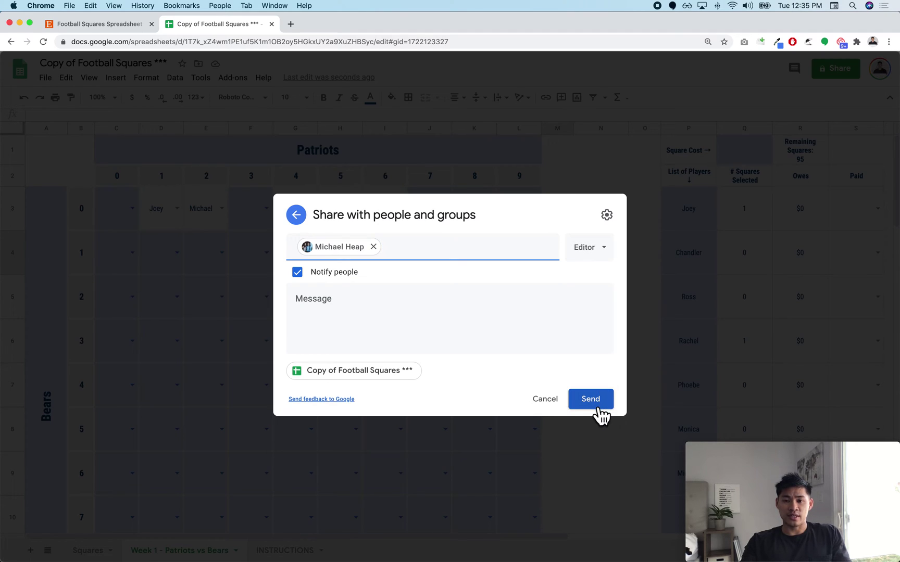
click(561, 408)
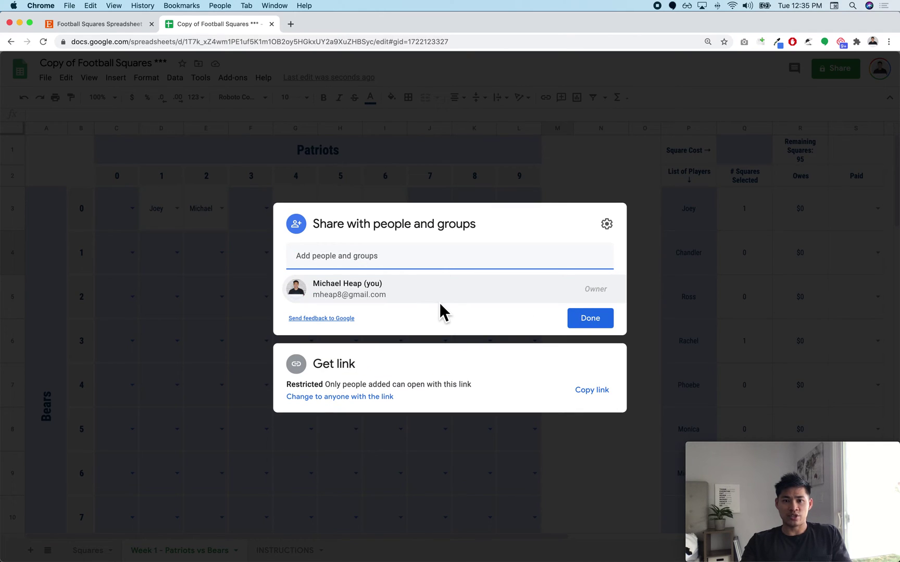
click(587, 321)
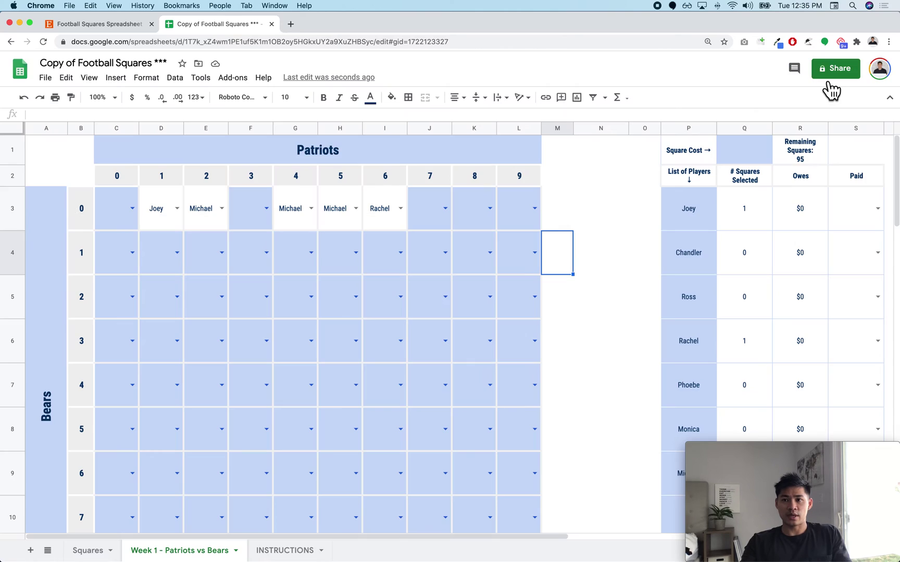
Step: Give anyone with the link Editor access and copy the spreadsheet's share link
click(828, 75)
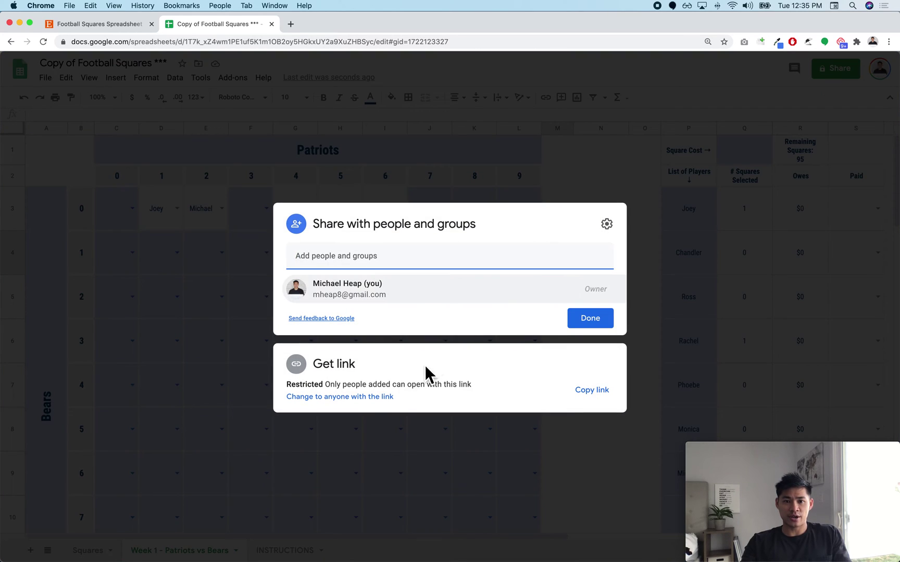
click(359, 401)
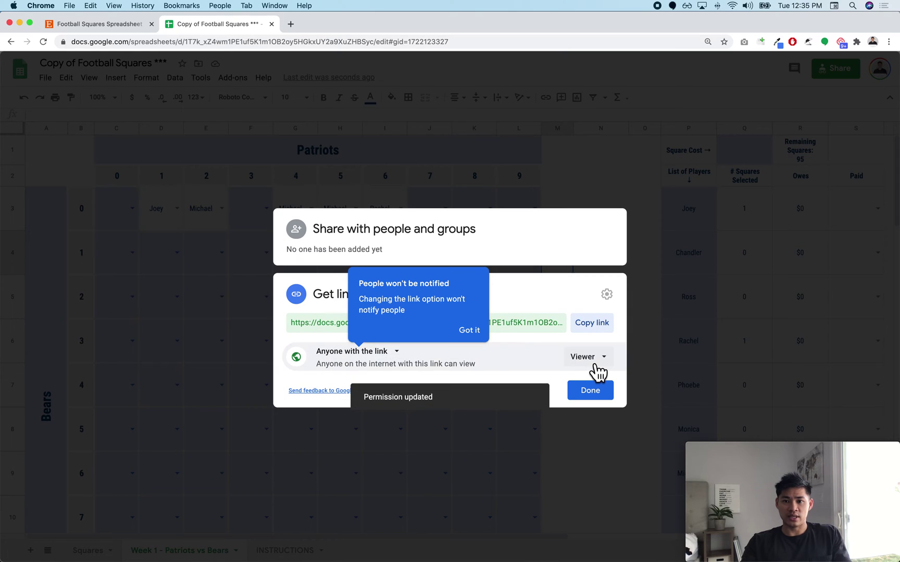
click(598, 364)
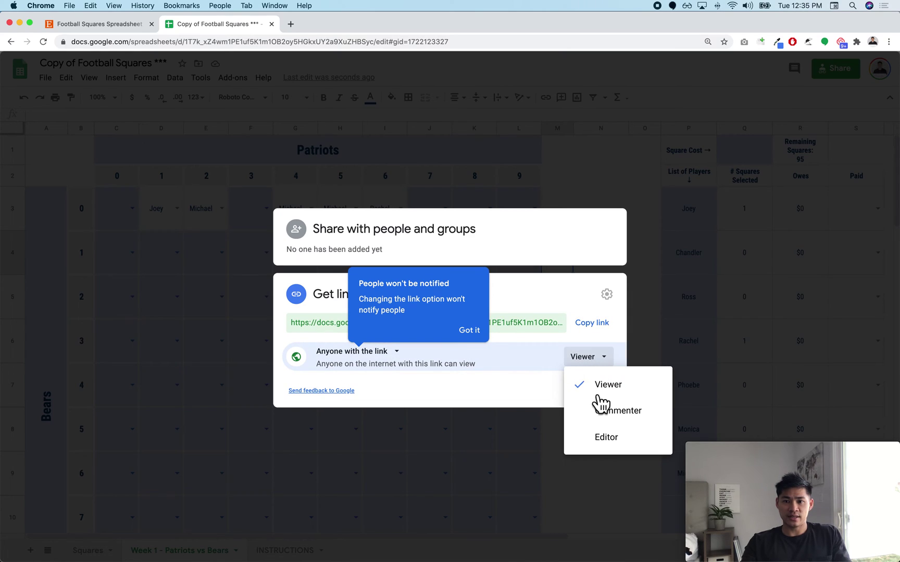
click(598, 442)
click(600, 333)
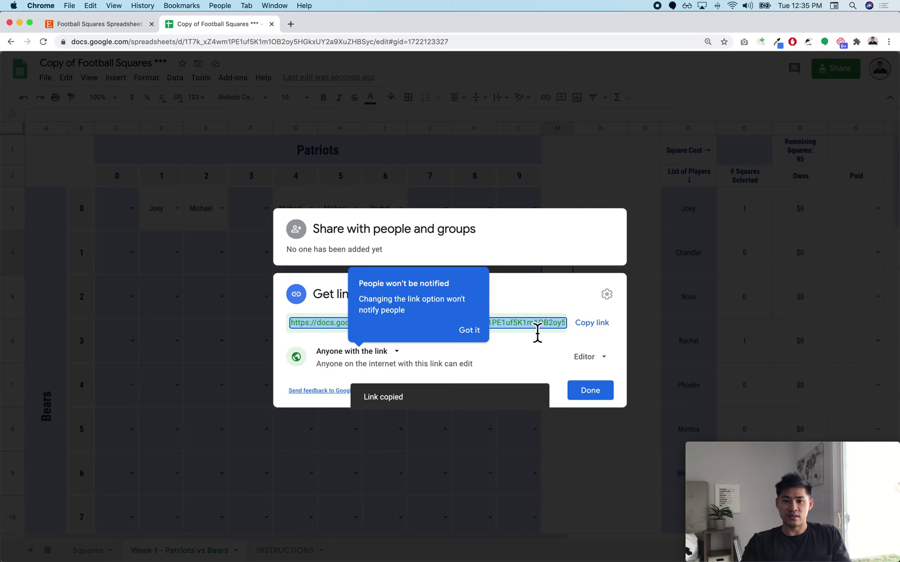
click(471, 331)
click(592, 327)
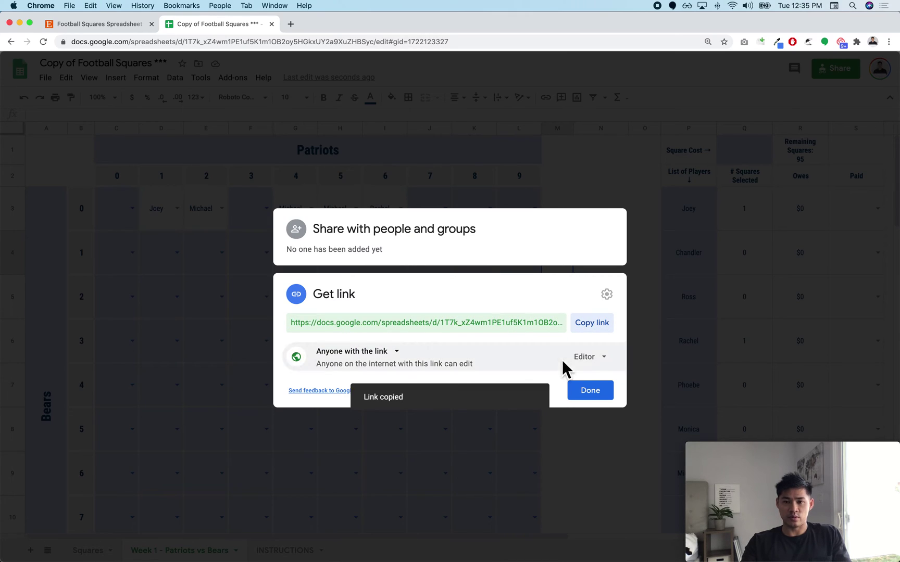
click(604, 404)
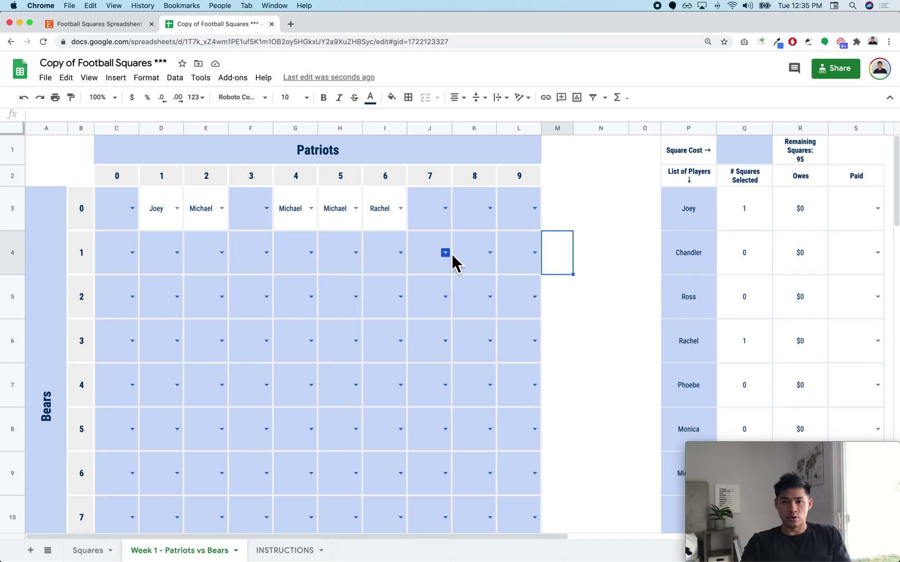
click(835, 75)
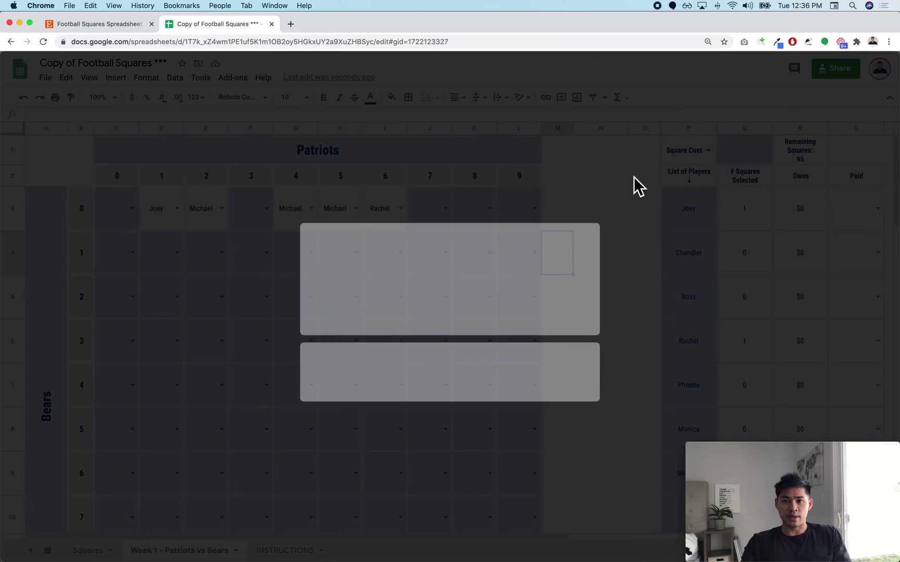
click(466, 252)
key(Down)
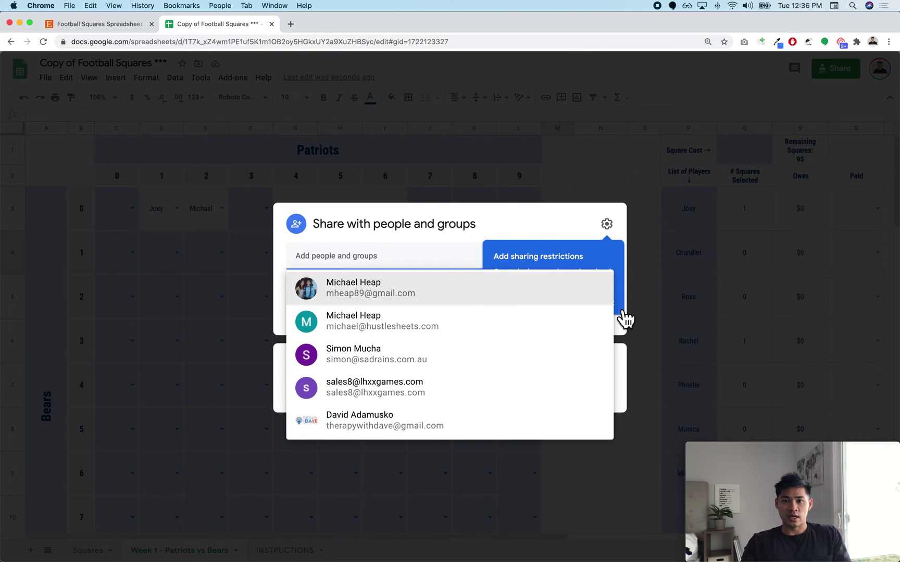
key(Return)
click(619, 307)
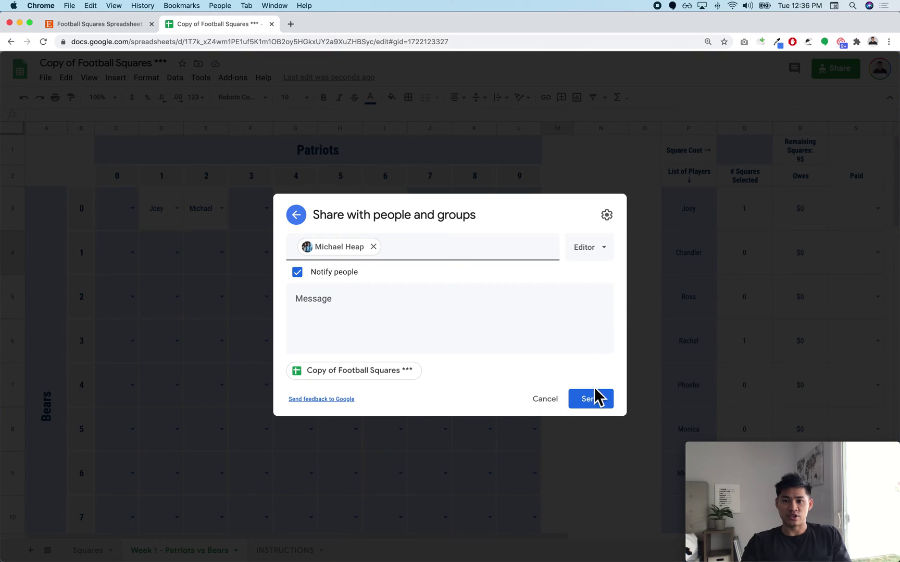
click(544, 399)
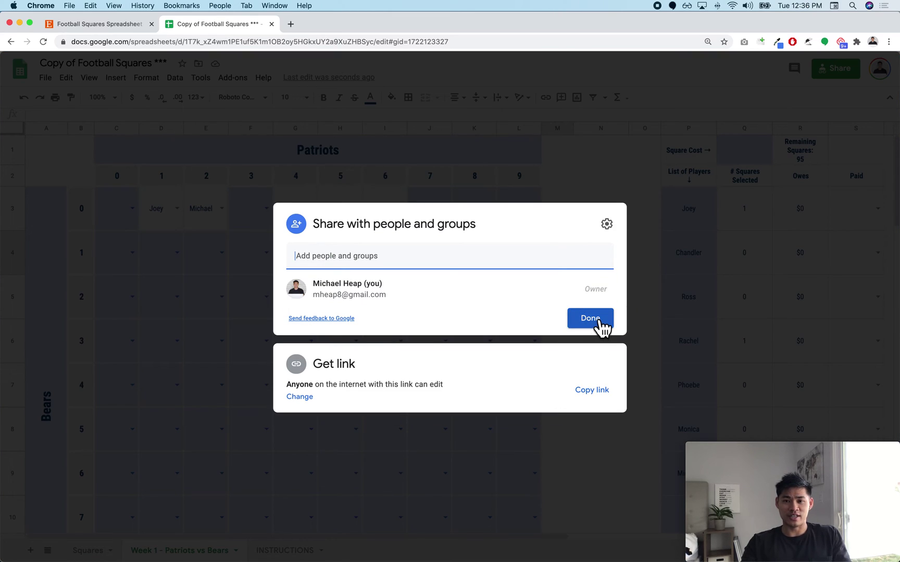
click(595, 321)
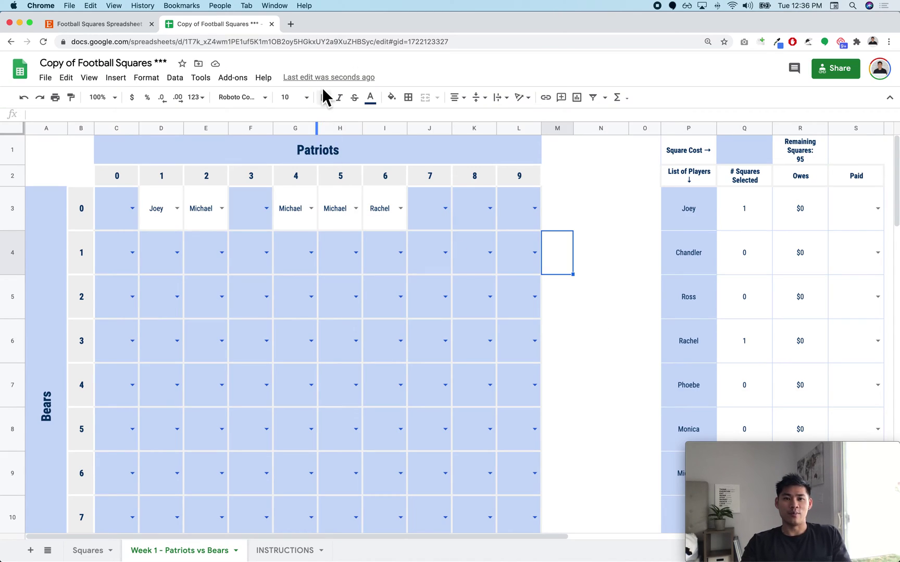
click(327, 80)
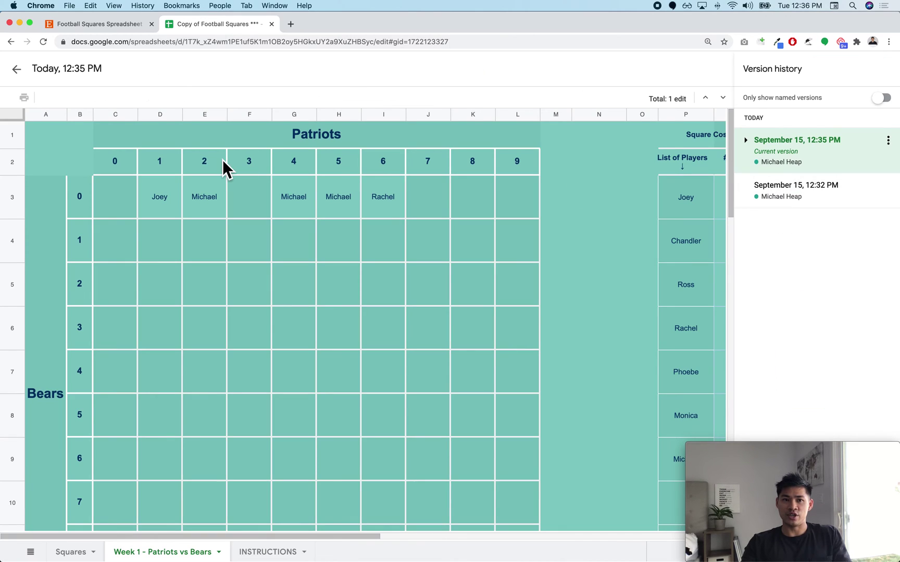
click(24, 78)
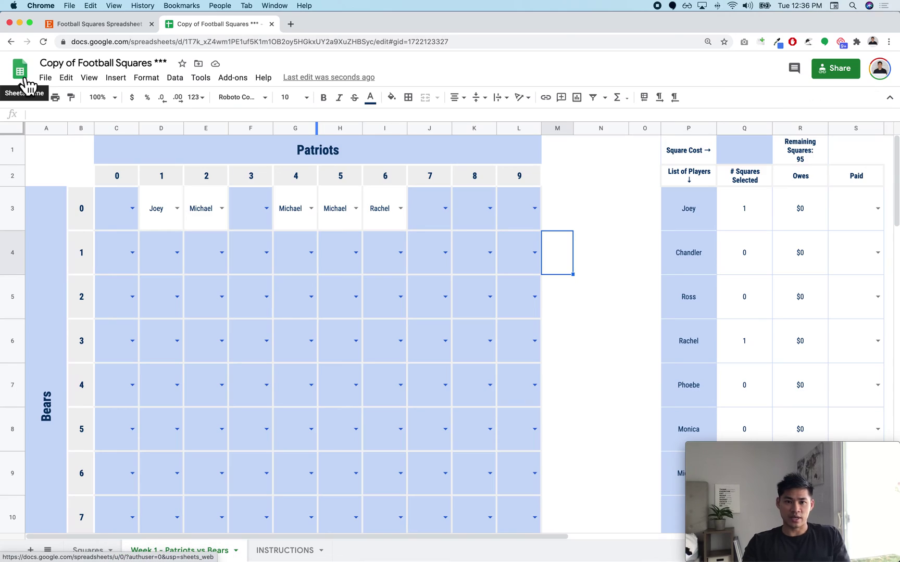
Step: Assign Rachel to I5, Monica to E6 and Rachel to H7, then select D3:I5
click(602, 314)
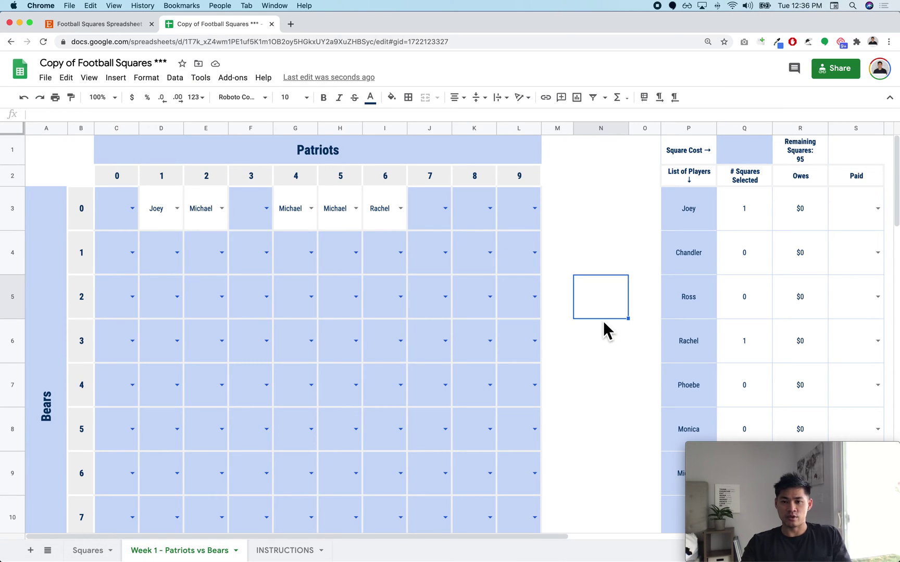
scroll(603, 321, down, 2)
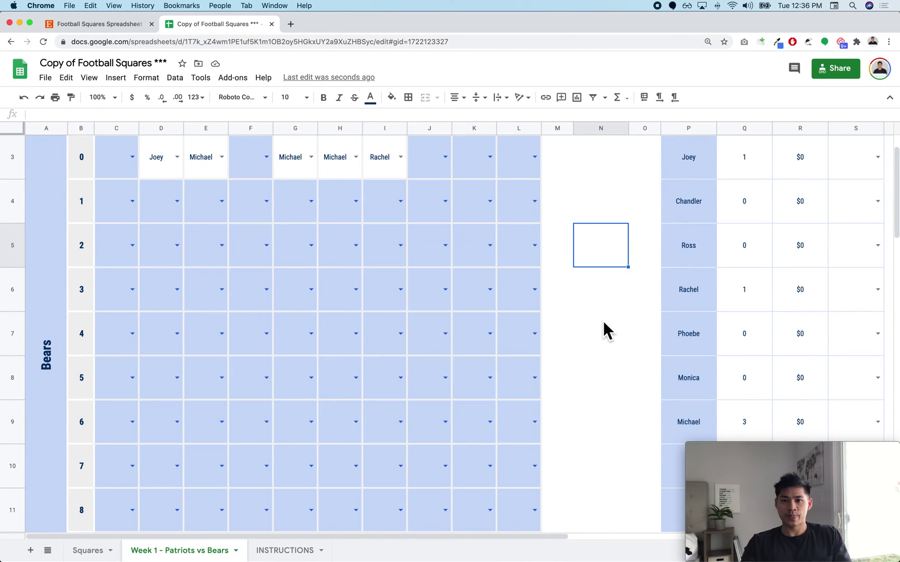
scroll(603, 321, up, 1)
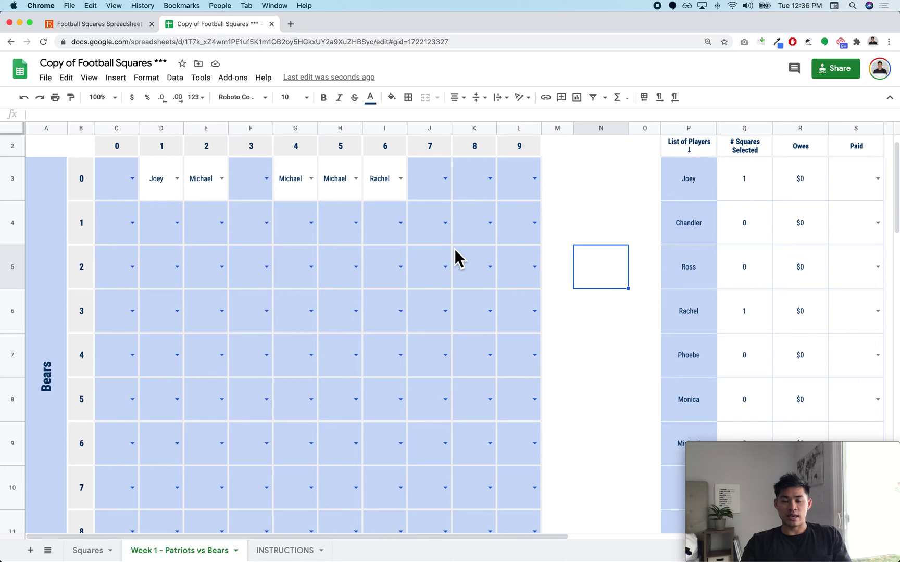
scroll(454, 250, up, 1)
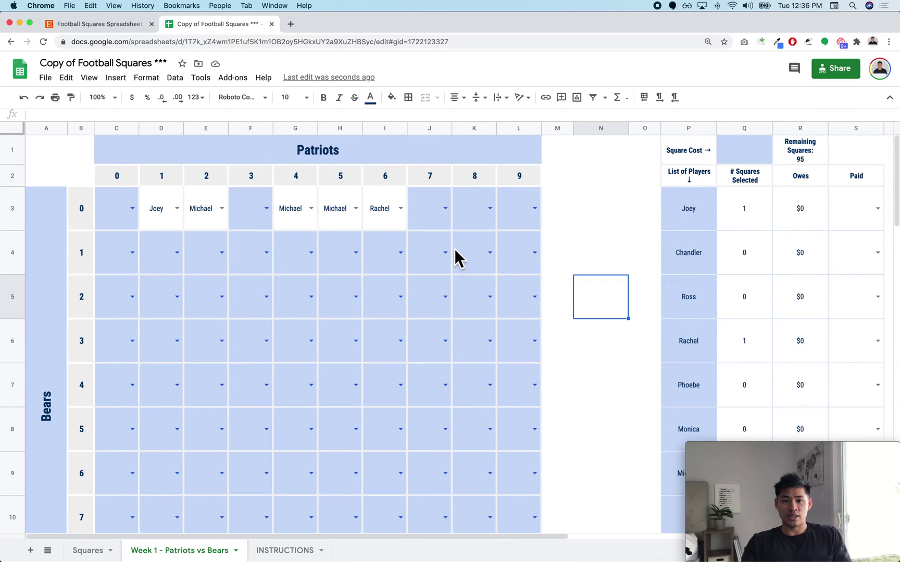
click(406, 298)
click(391, 368)
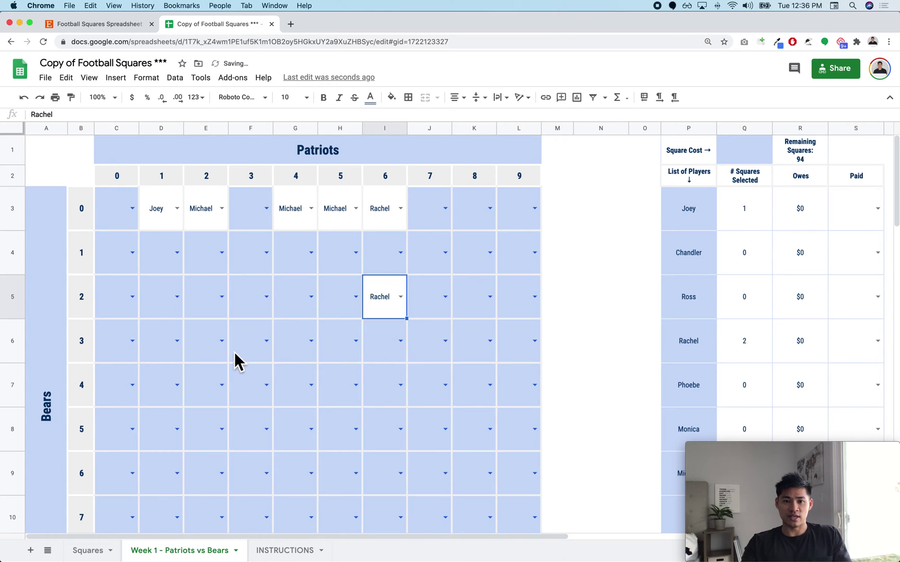
click(222, 341)
click(211, 443)
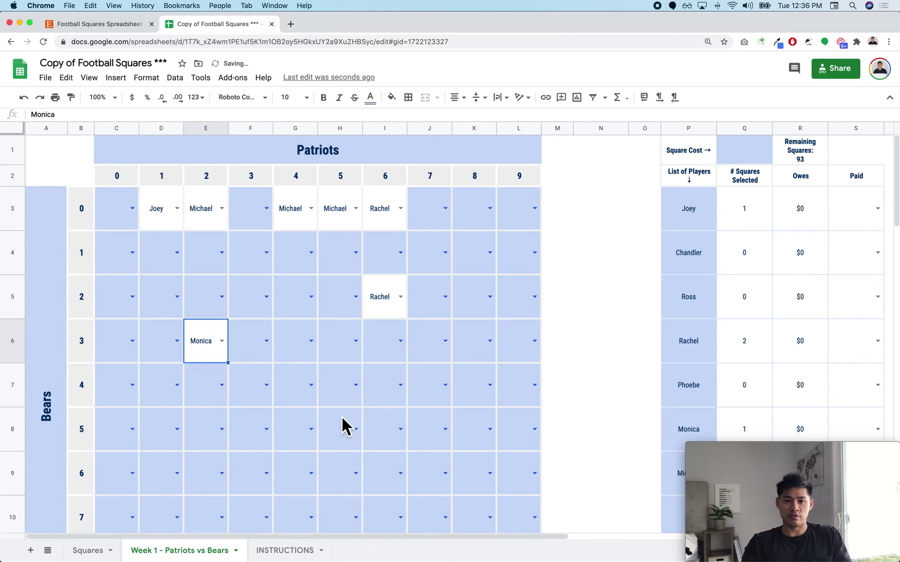
click(358, 385)
click(352, 457)
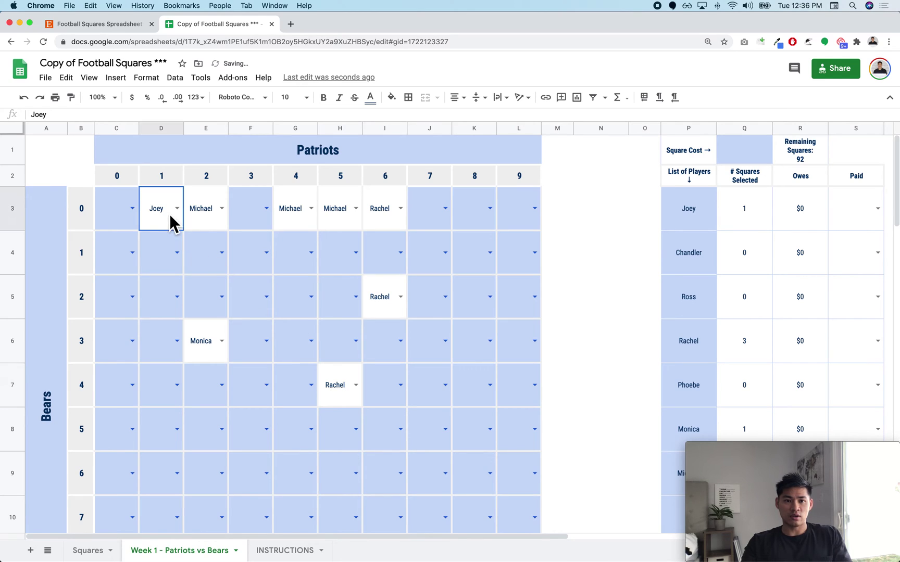
drag(171, 221, 381, 302)
Step: Copy the player names from column P into the grid's first column starting at C3
click(321, 299)
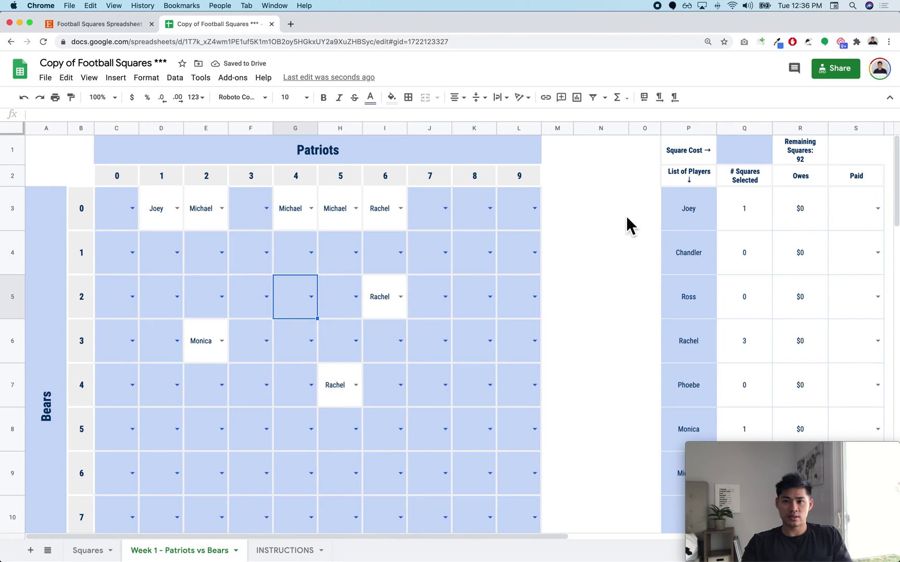
drag(682, 214, 677, 481)
key(ctrl+c)
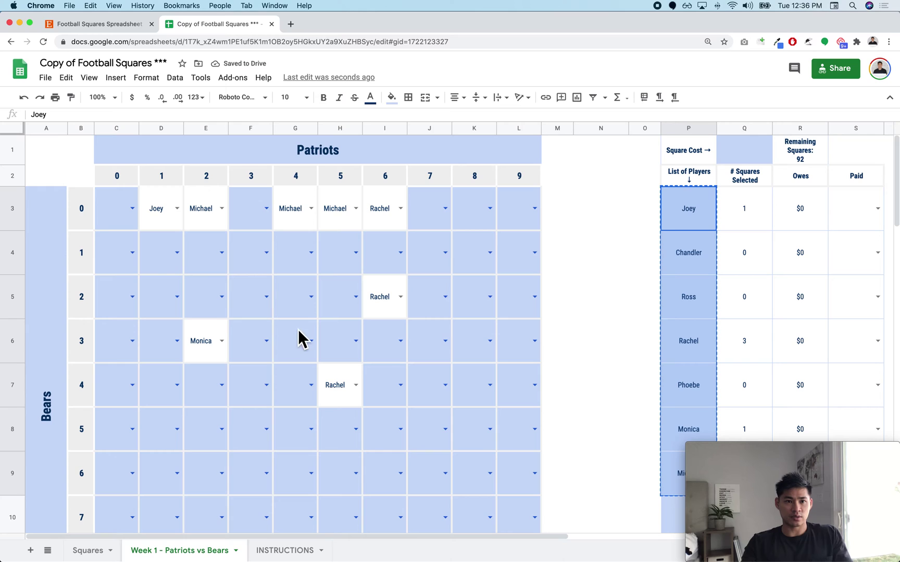
click(124, 221)
key(ctrl+v)
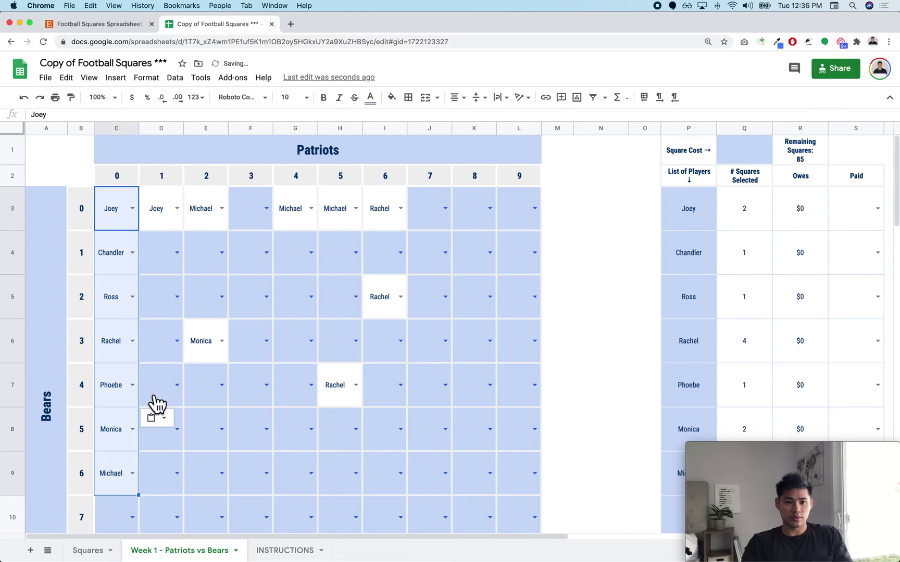
scroll(150, 402, down, 5)
scroll(145, 391, up, 2)
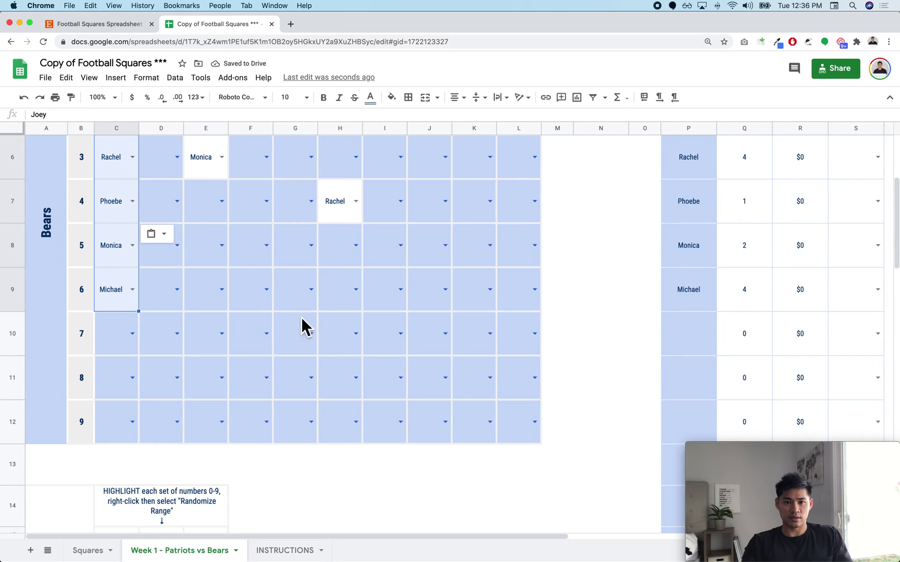
key(ctrl+c)
Step: Extend each player's name across its row to column L and fill rows 10–12 down
drag(139, 312, 475, 301)
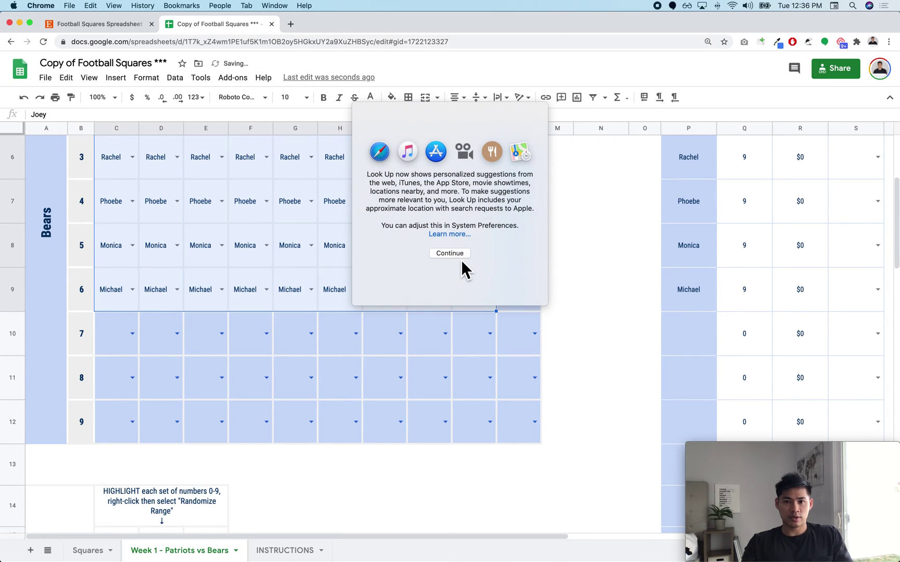
click(460, 256)
click(471, 324)
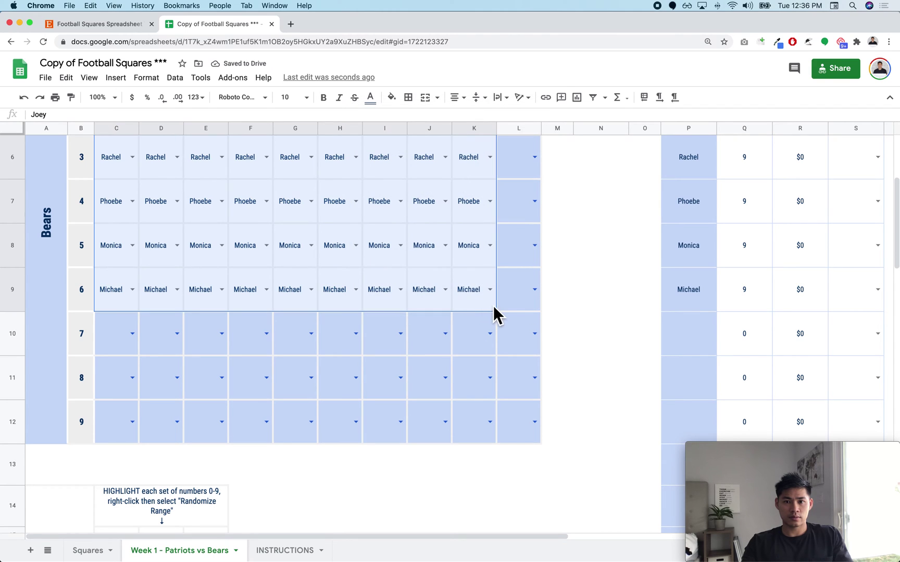
drag(506, 320, 526, 322)
scroll(321, 333, up, 1)
click(118, 345)
drag(469, 428, 511, 479)
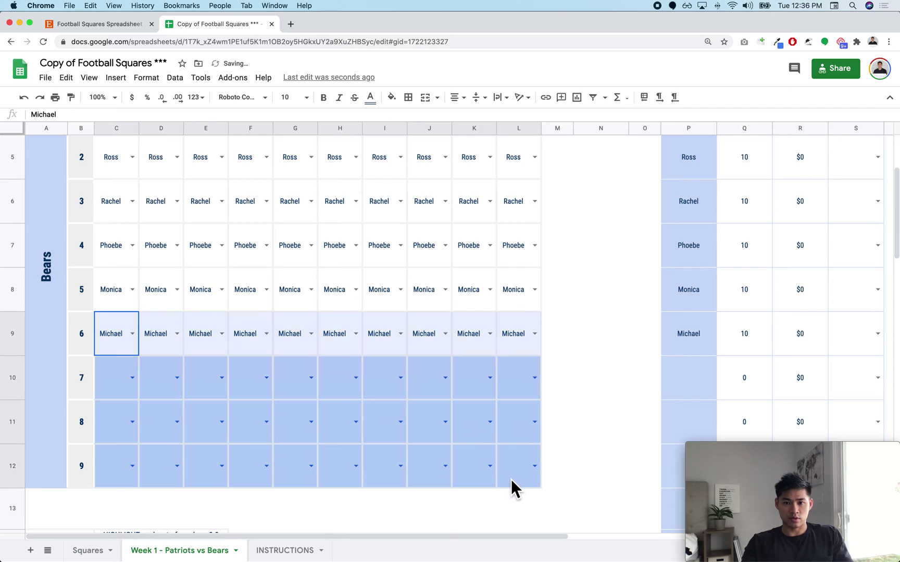
key(super+d)
scroll(514, 470, up, 3)
click(568, 401)
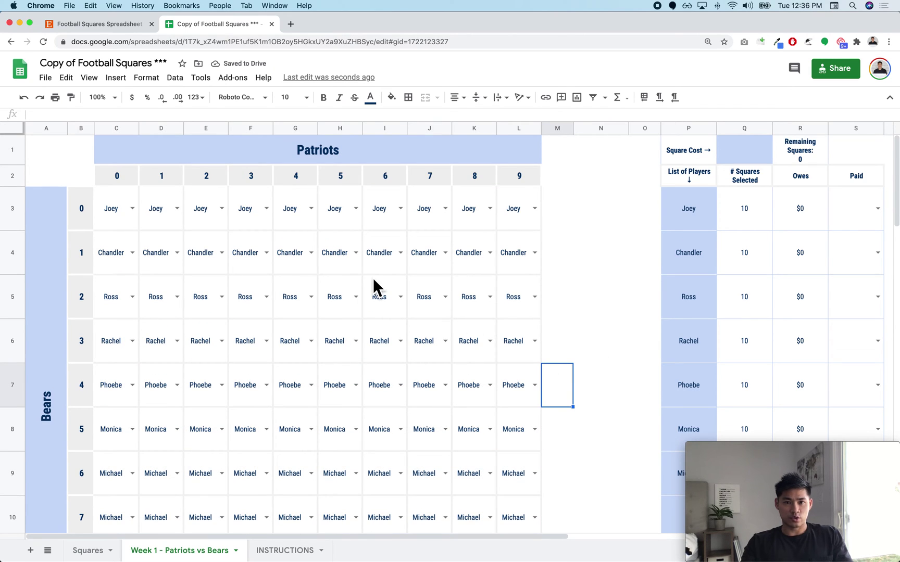
key(Up)
key(Up)
key(Up)
Step: Check the players' square-count formulas and set the square cost in Q1 to $5
click(738, 213)
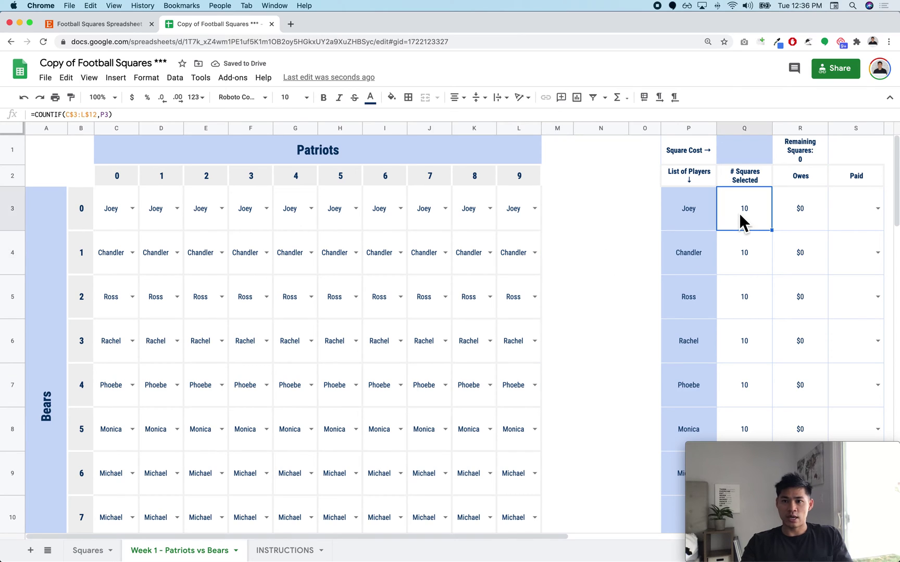
click(738, 258)
click(738, 299)
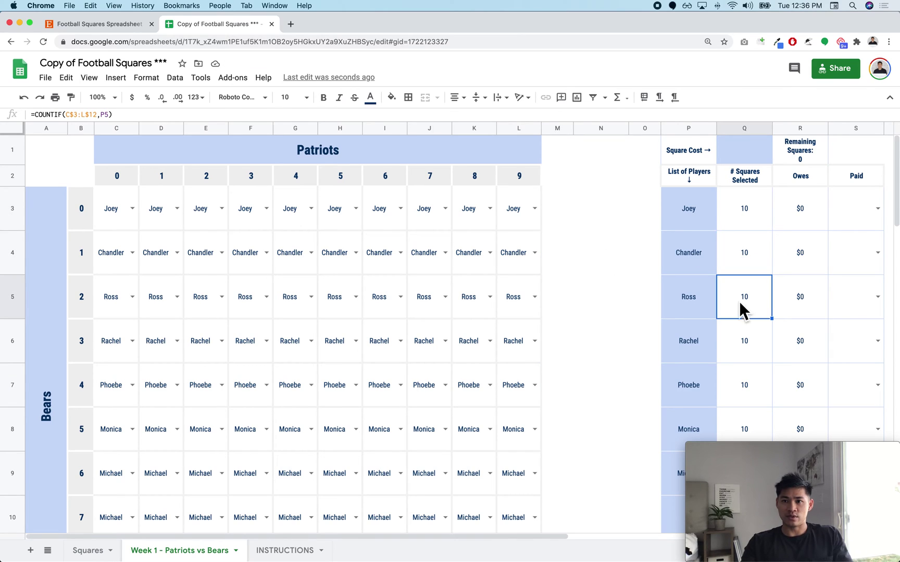
click(745, 159)
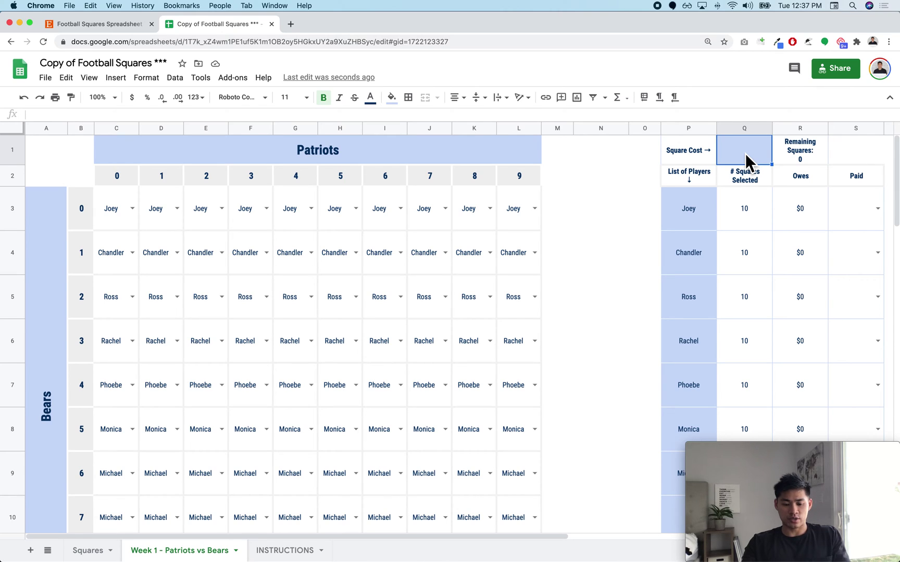
text(5)
key(Return)
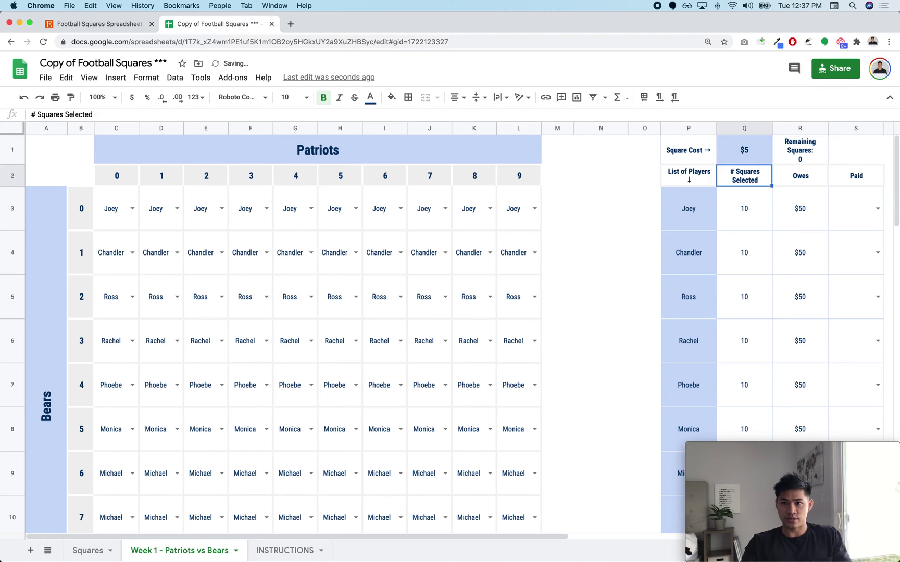
click(747, 154)
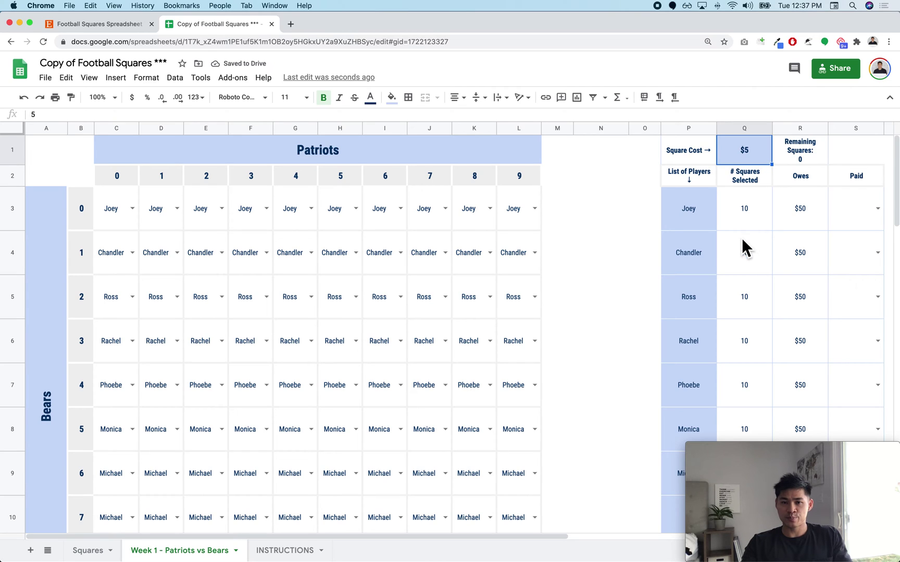
Step: Mark the first two players as Yes in the Paid column
scroll(685, 241, down, 5)
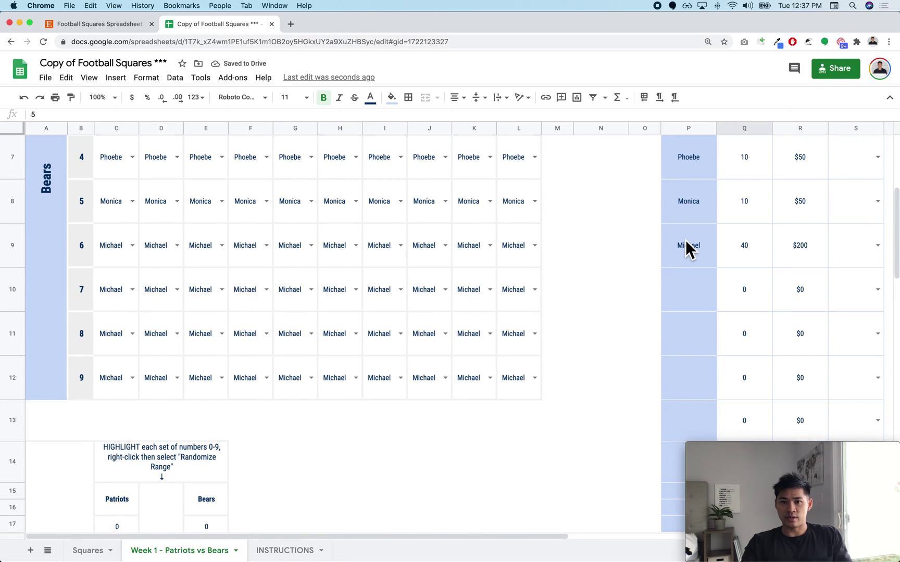
scroll(686, 240, up, 5)
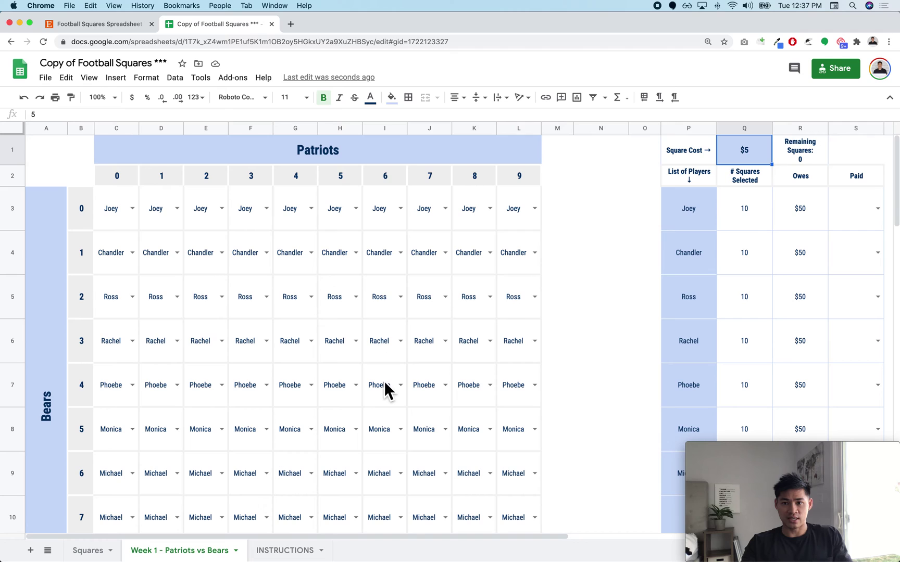
scroll(752, 234, down, 1)
scroll(751, 234, up, 1)
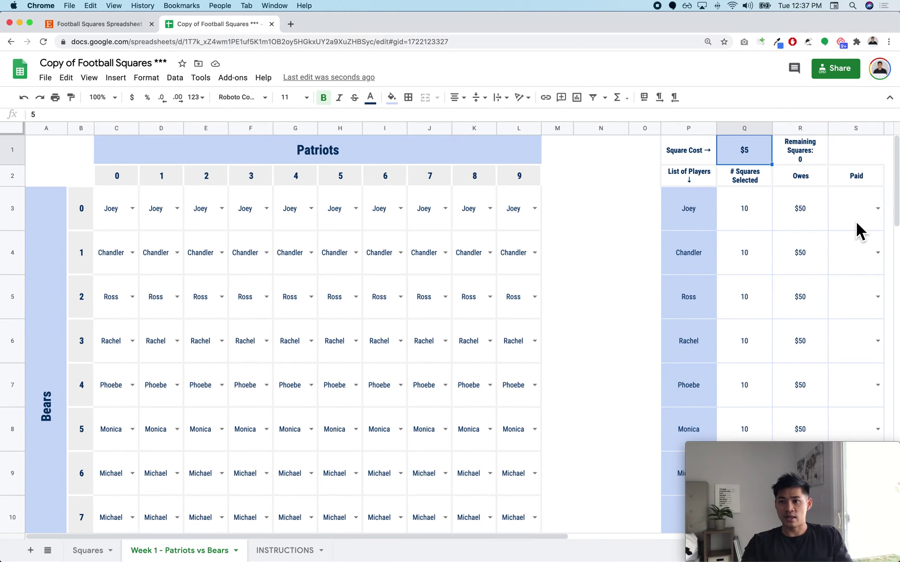
click(878, 211)
click(867, 241)
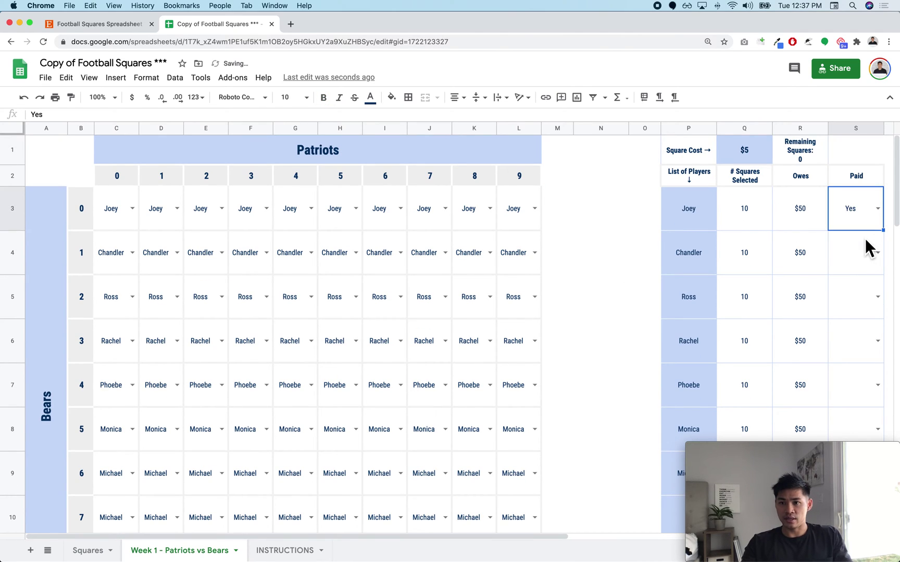
click(880, 269)
click(864, 285)
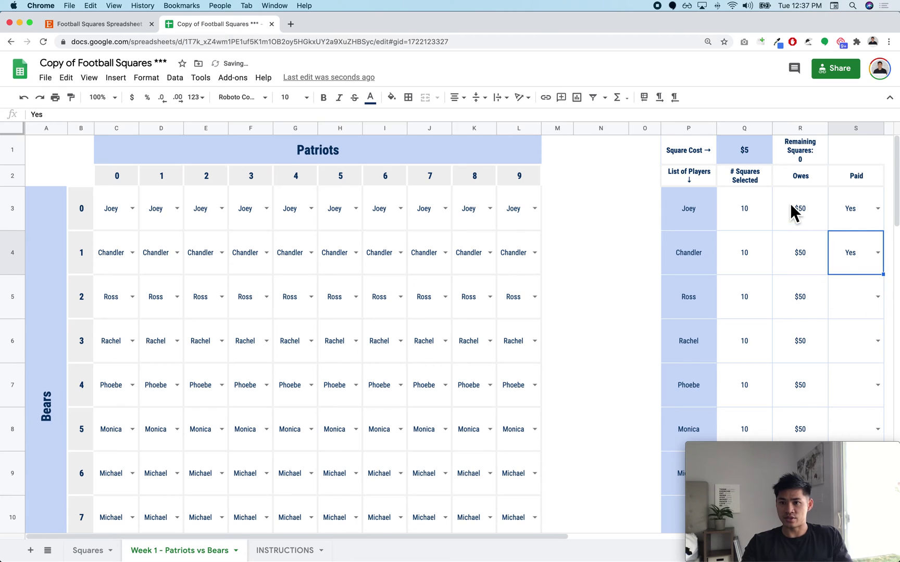
Step: Review the last player's name, square-count and amount-owed formulas
scroll(789, 207, down, 1)
scroll(790, 208, down, 2)
click(703, 335)
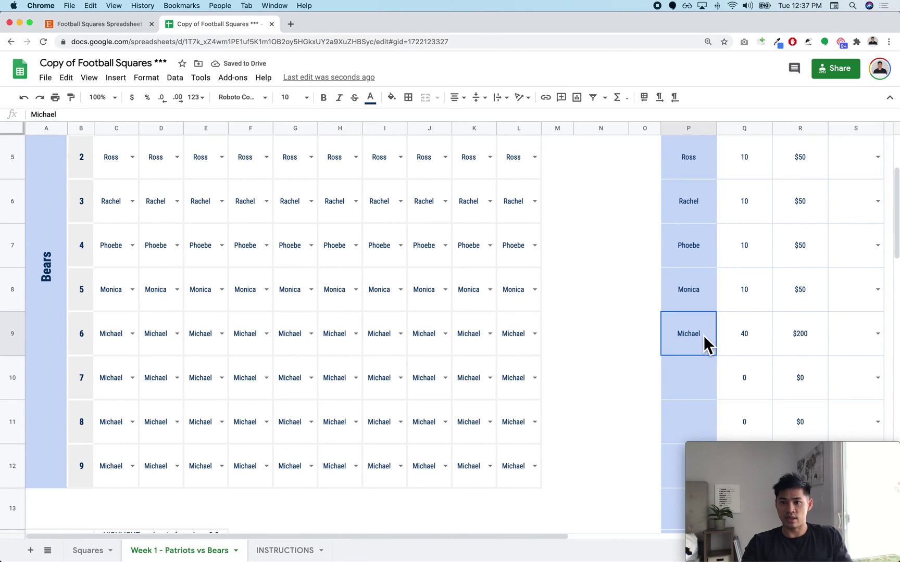
click(751, 338)
click(805, 328)
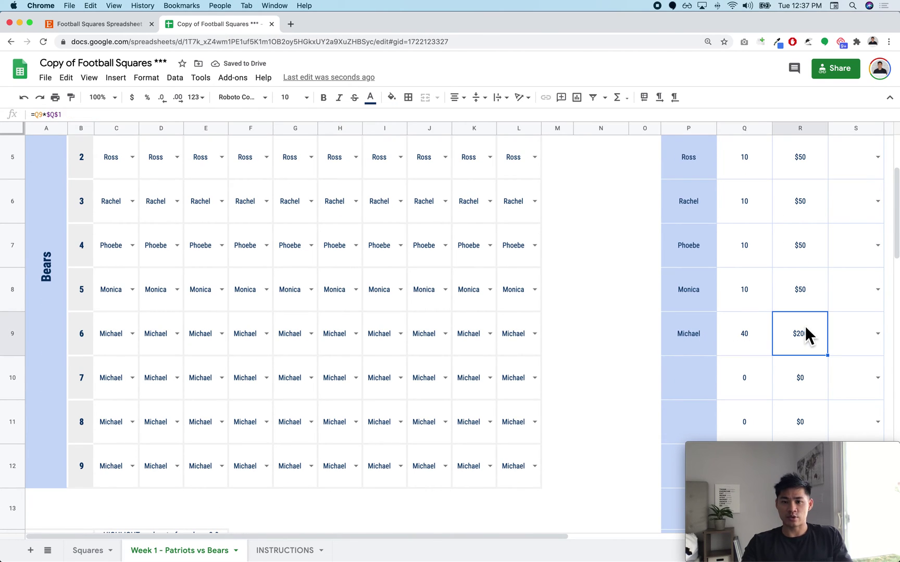
scroll(805, 328, up, 4)
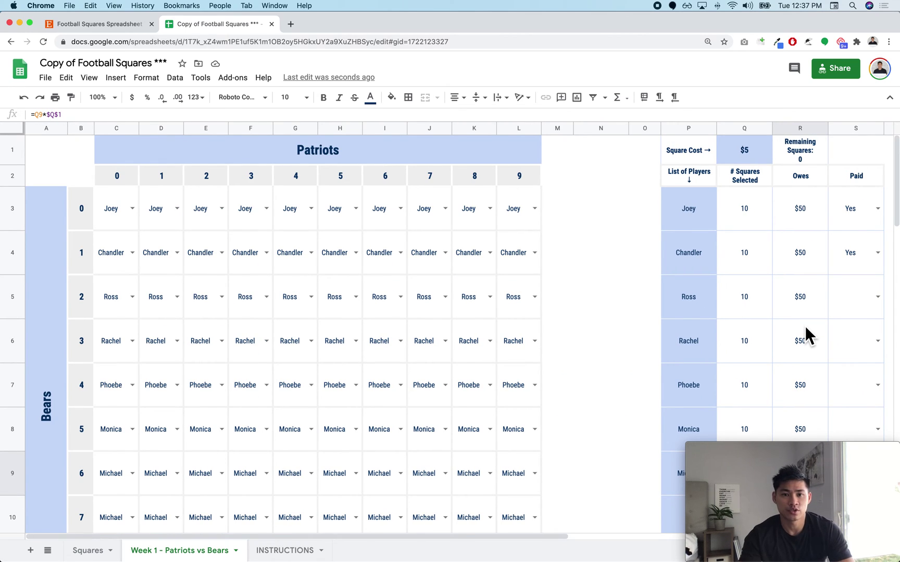
click(582, 285)
Step: Scroll down the Week 1 sheet to the Randomize Numbers block with the Patriots and Bears digits 0–9
scroll(582, 286, down, 1)
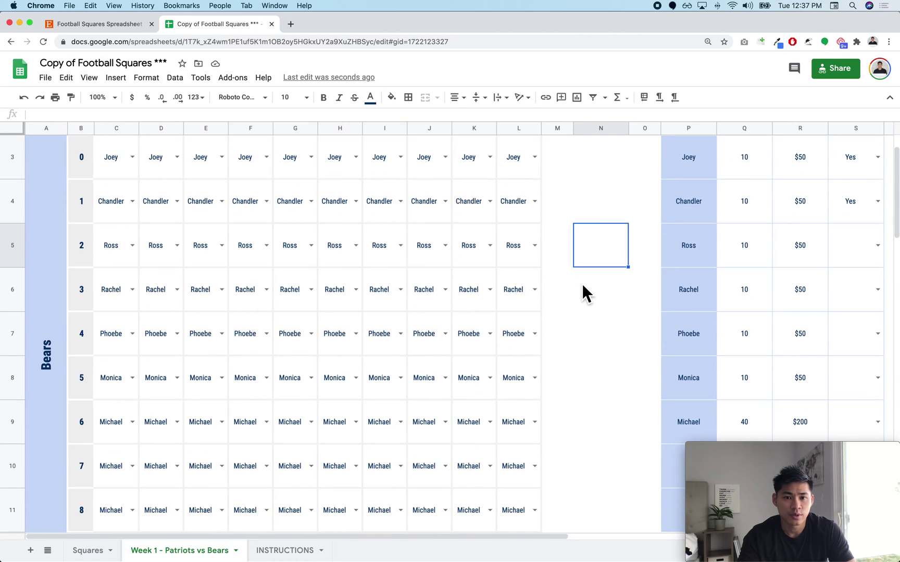
scroll(582, 286, down, 5)
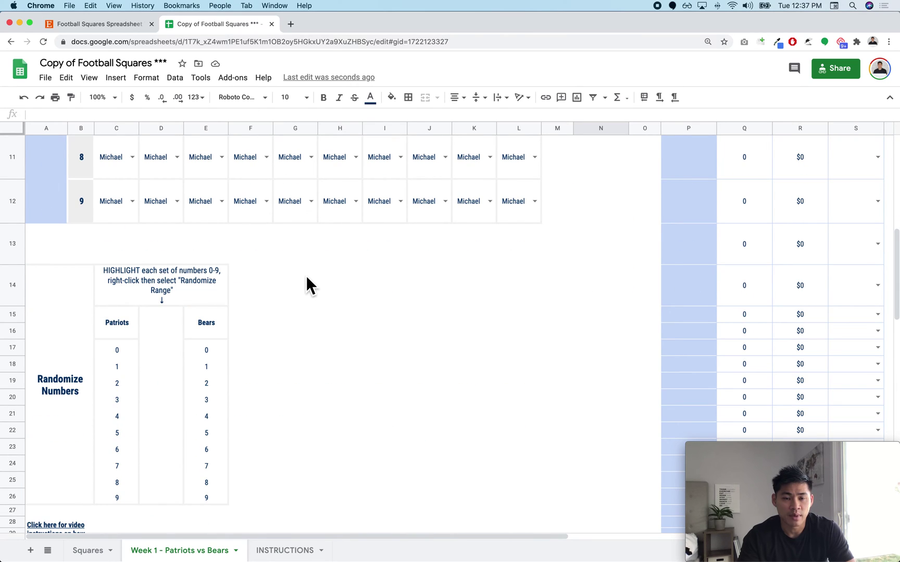
scroll(307, 281, up, 6)
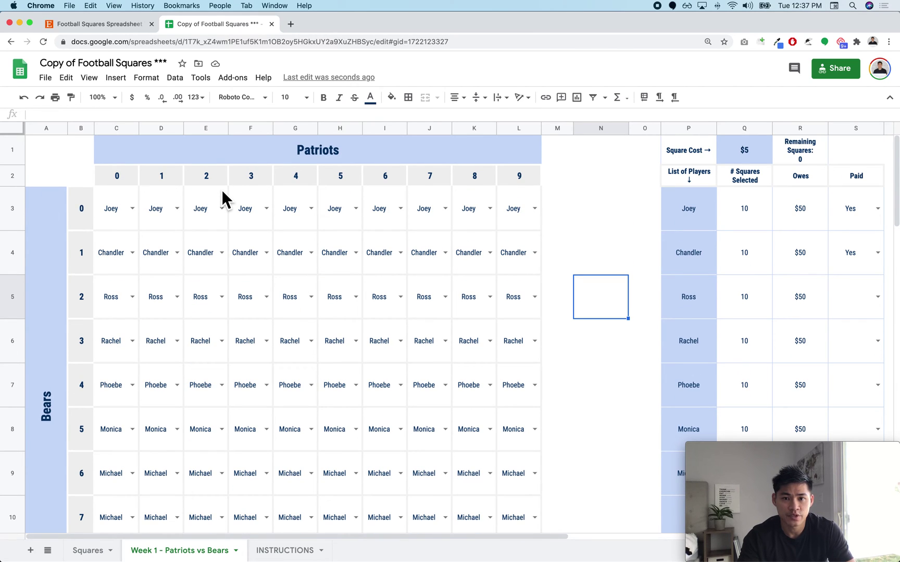
scroll(222, 198, down, 1)
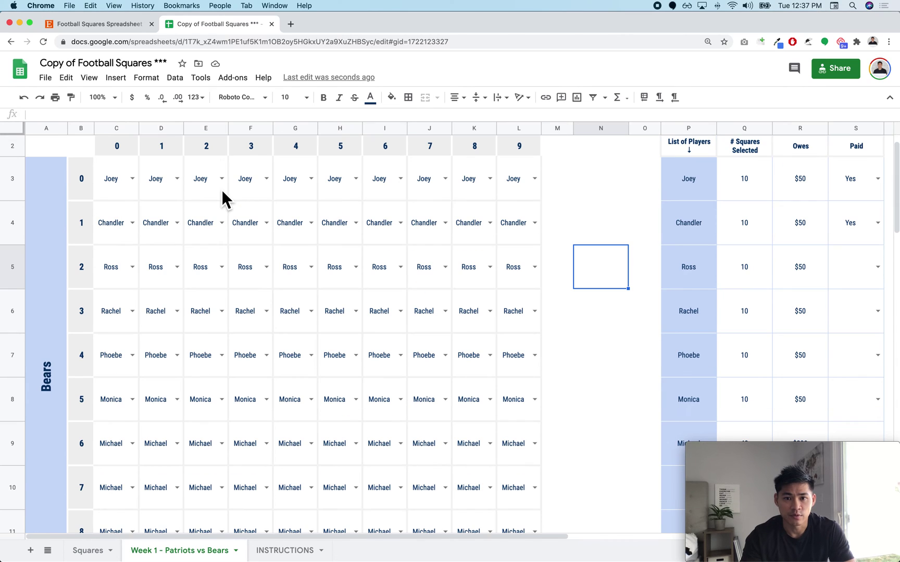
click(592, 360)
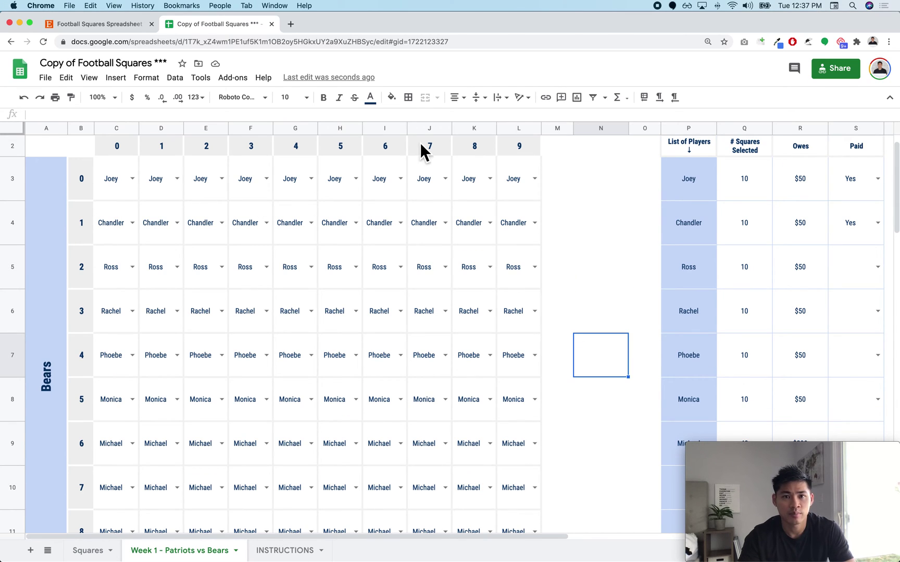
scroll(432, 203, down, 1)
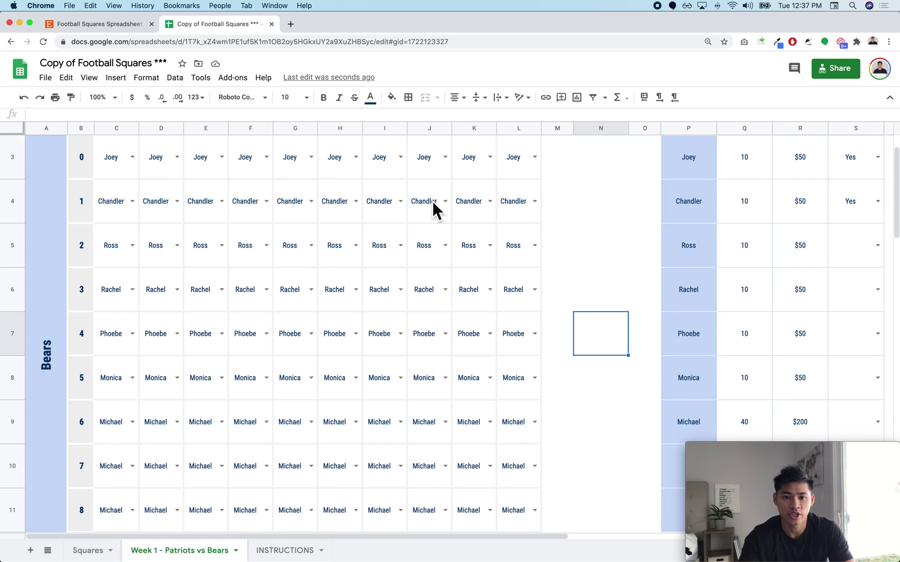
scroll(433, 204, down, 10)
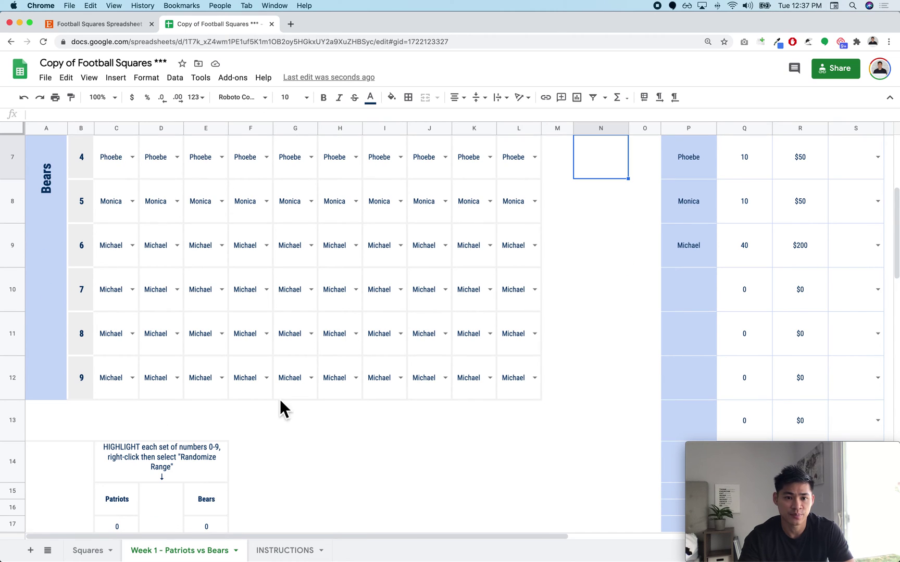
scroll(164, 302, up, 2)
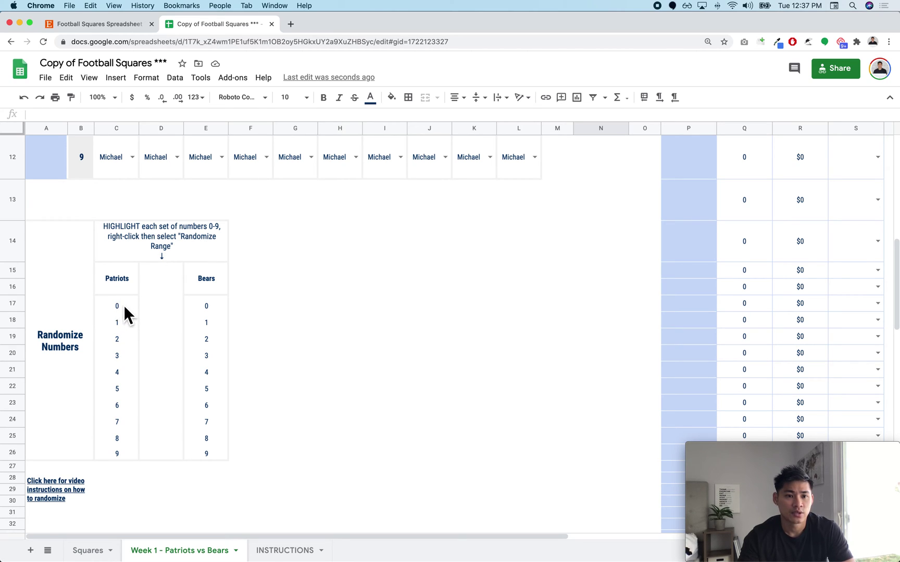
Step: Randomize the Patriots (C17:C26) and Bears (E17:E26) digit ranges
drag(123, 305, 120, 456)
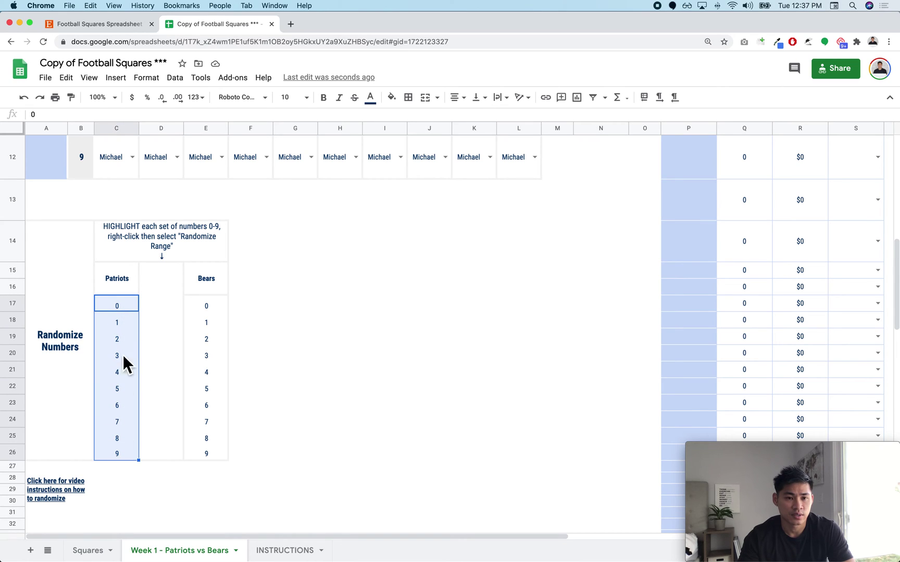
right_click(126, 324)
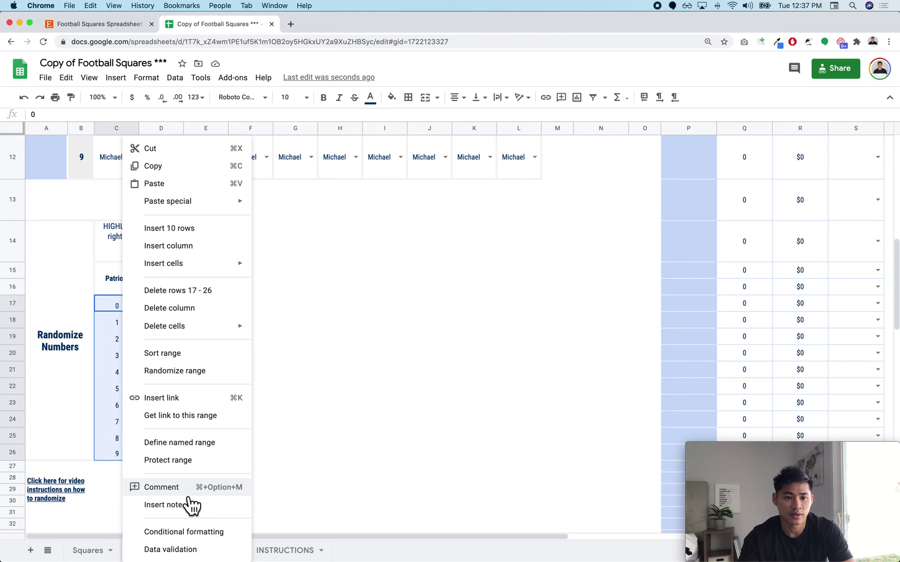
click(194, 373)
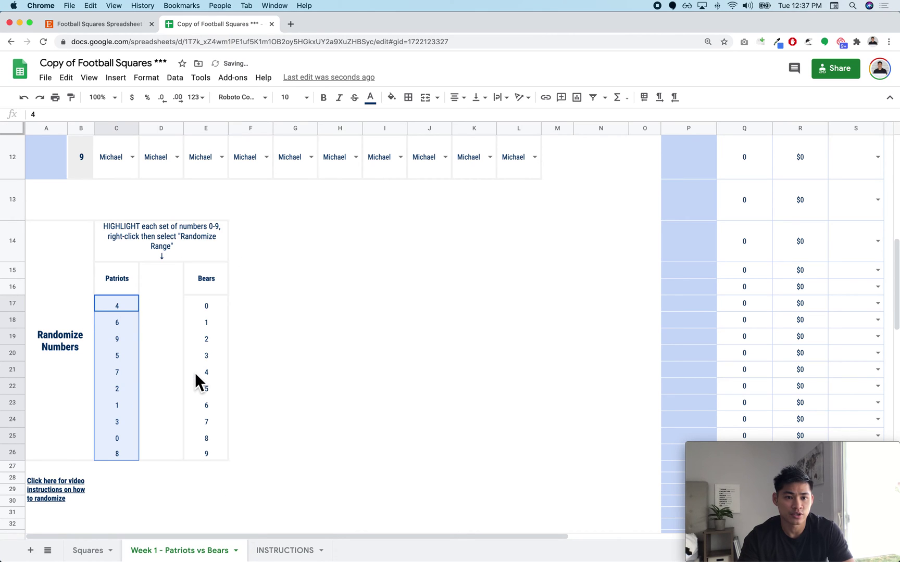
drag(206, 306, 210, 458)
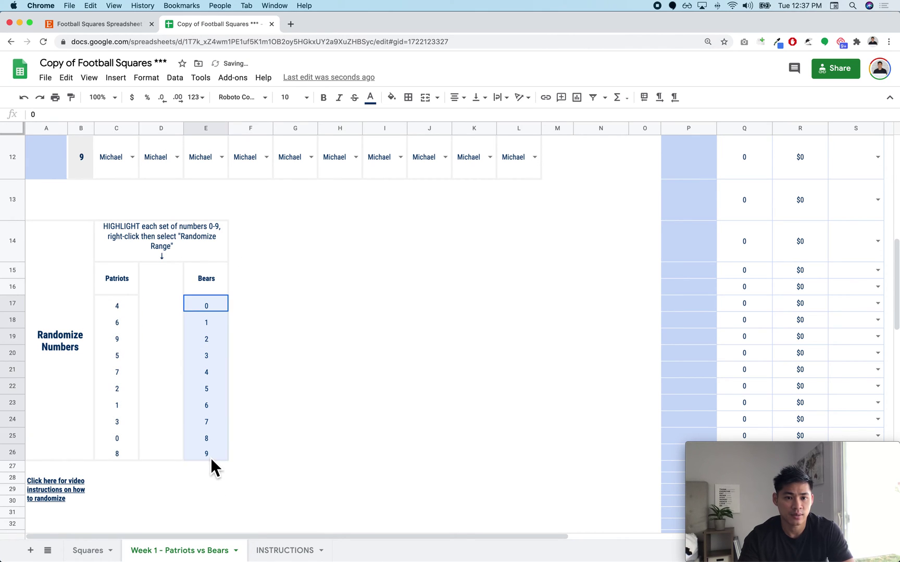
right_click(206, 382)
click(224, 370)
scroll(261, 366, up, 10)
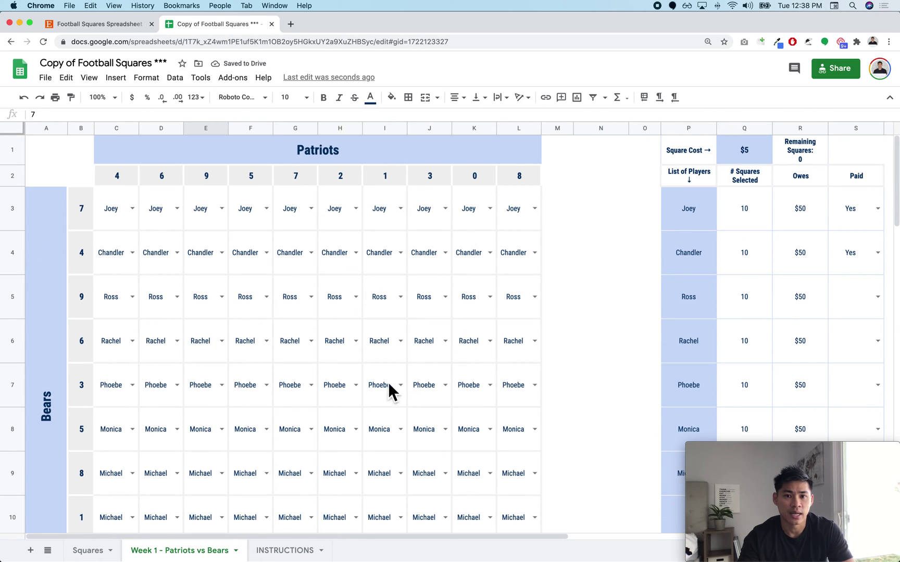
Step: Enter the 1st Quarter score: Patriots 7, Bears 10
scroll(452, 412, right, 5)
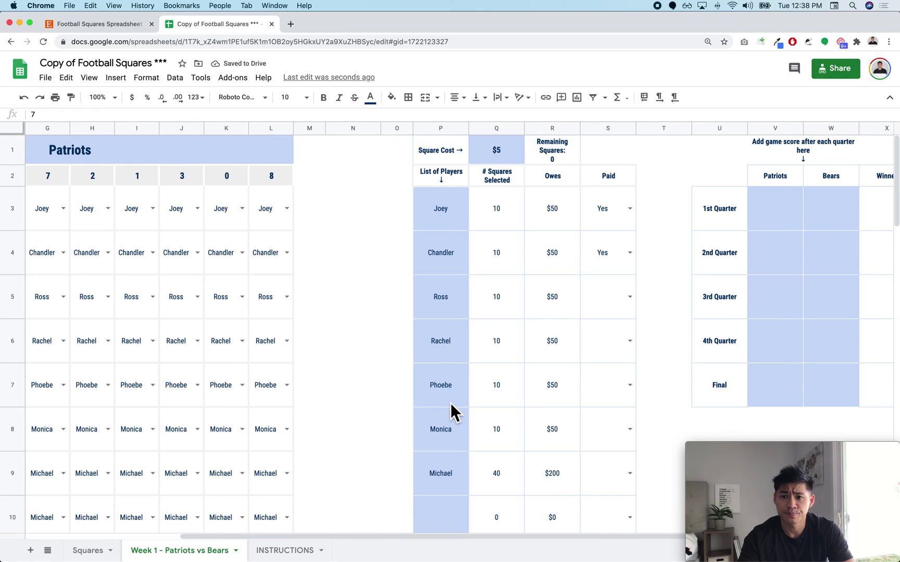
scroll(693, 270, right, 2)
click(742, 214)
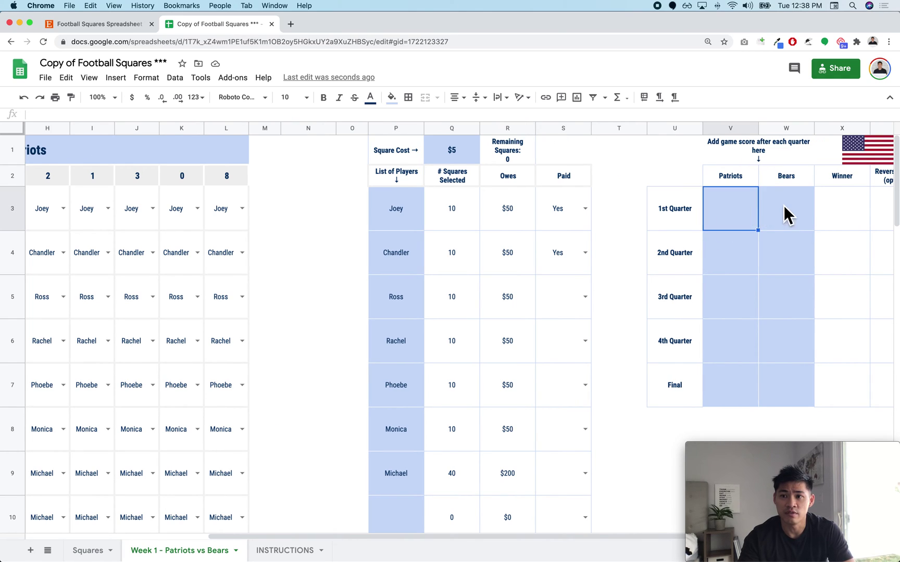
click(784, 211)
click(746, 208)
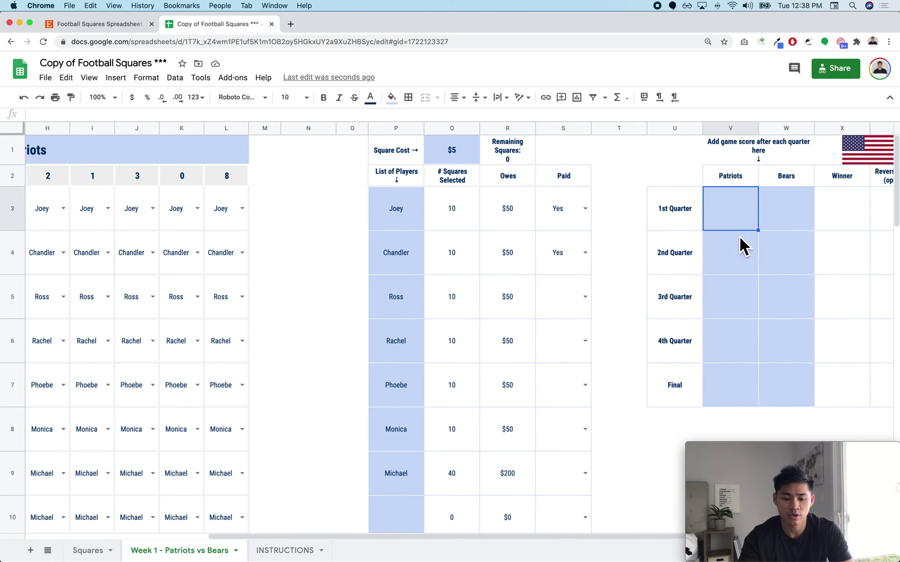
text(7)
key(Tab)
text(1)
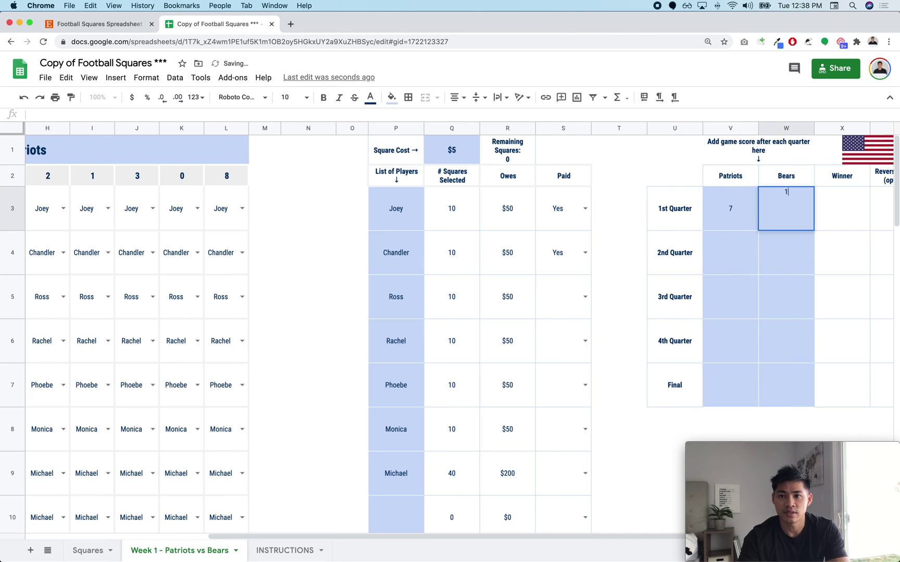
text(0)
key(Return)
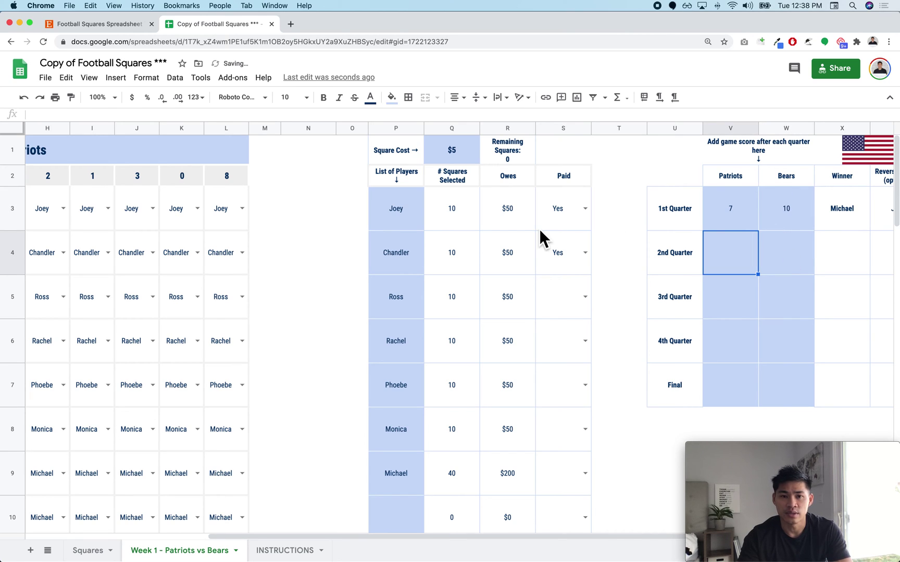
Step: Locate the 1st Quarter winning square under Patriots digit 7 in the grid
scroll(549, 229, left, 10)
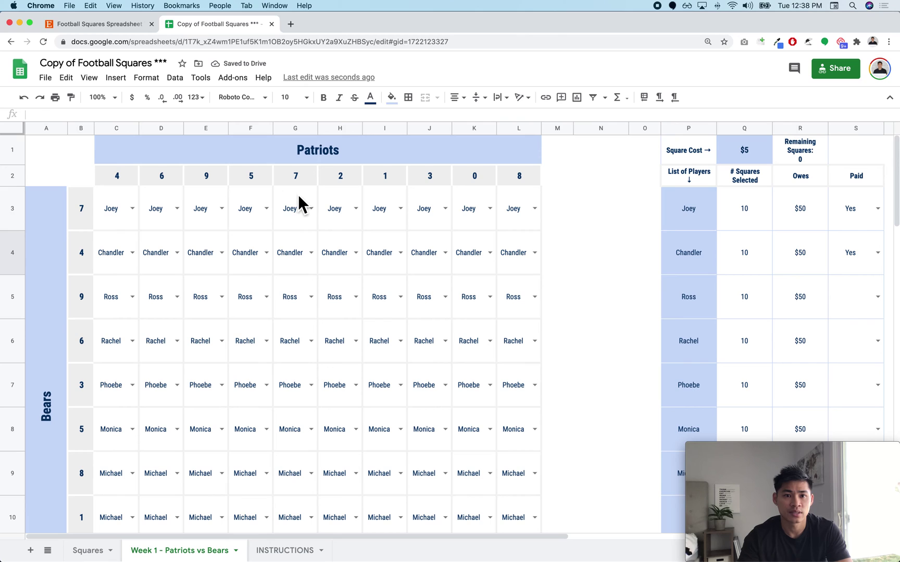
click(302, 203)
click(300, 181)
scroll(277, 406, down, 5)
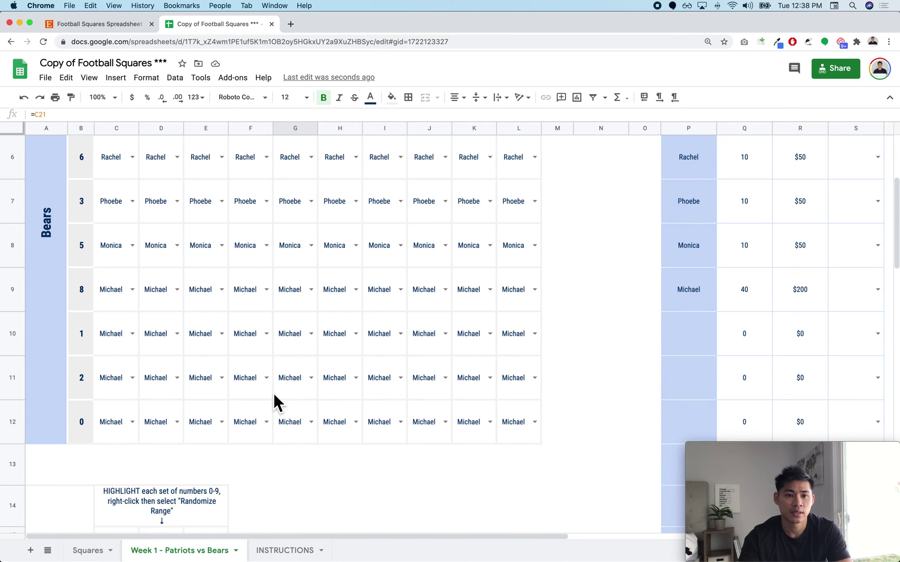
scroll(277, 404, up, 5)
scroll(277, 403, right, 3)
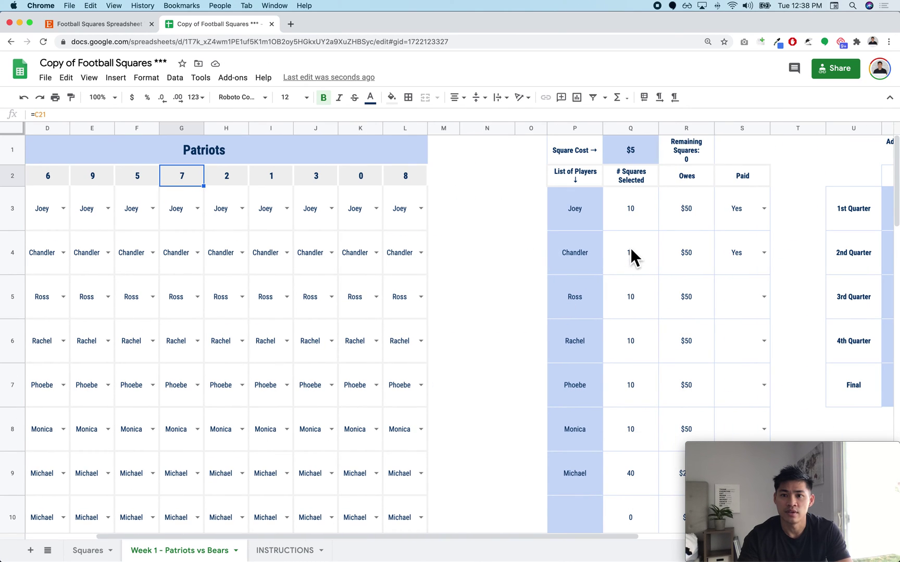
scroll(576, 258, left, 3)
scroll(494, 298, down, 4)
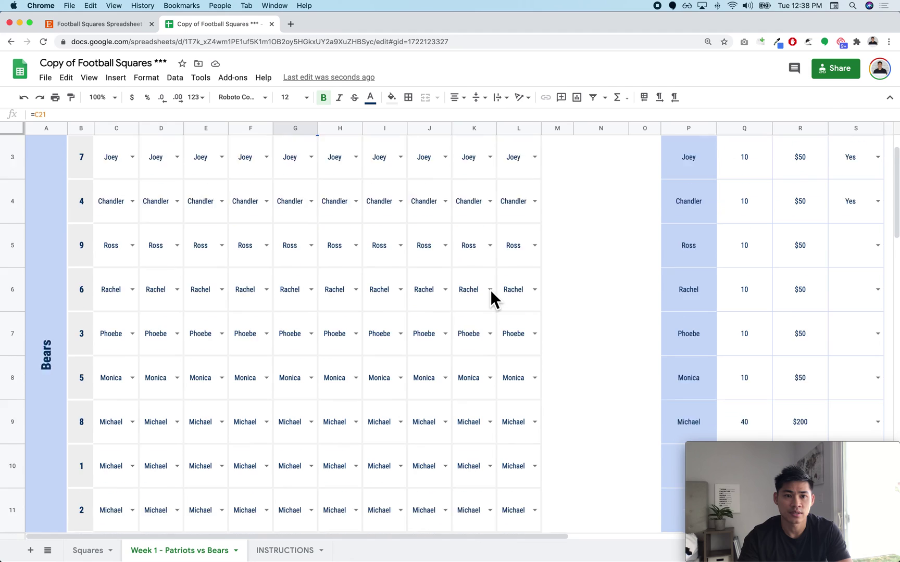
click(293, 478)
Step: Enter the 2nd Quarter score: Patriots 14, Bears 12
scroll(293, 468, up, 4)
scroll(521, 375, right, 2)
scroll(604, 357, right, 1)
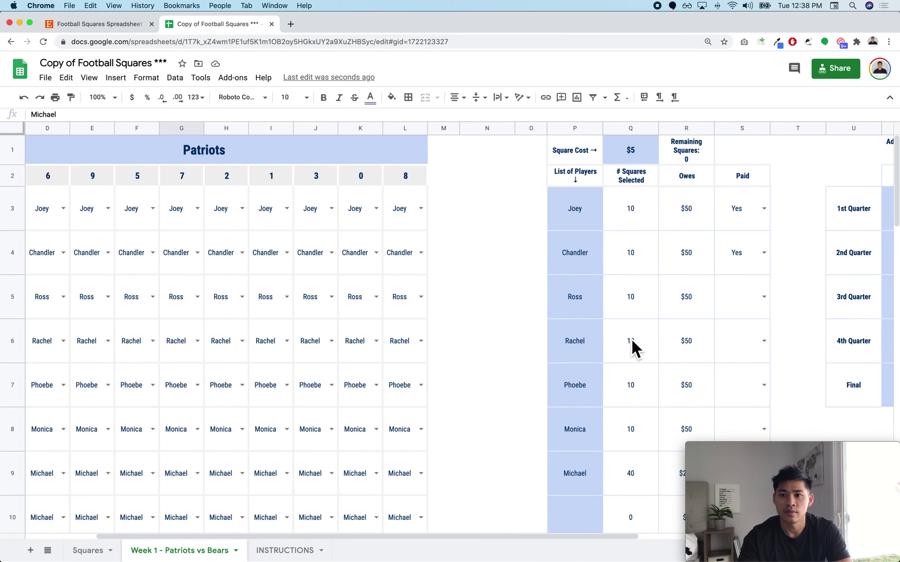
scroll(822, 292, right, 3)
click(776, 265)
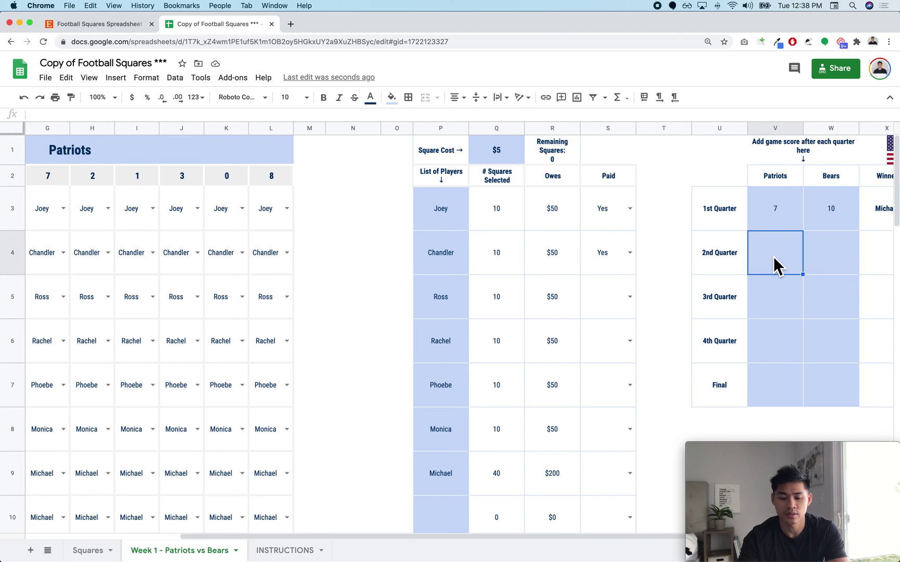
text(14)
key(Tab)
text(12)
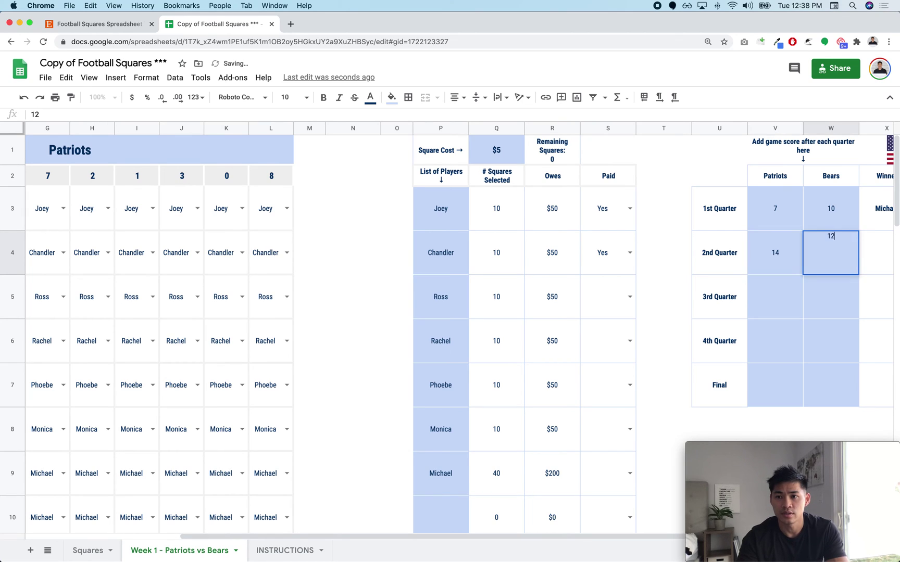
key(Return)
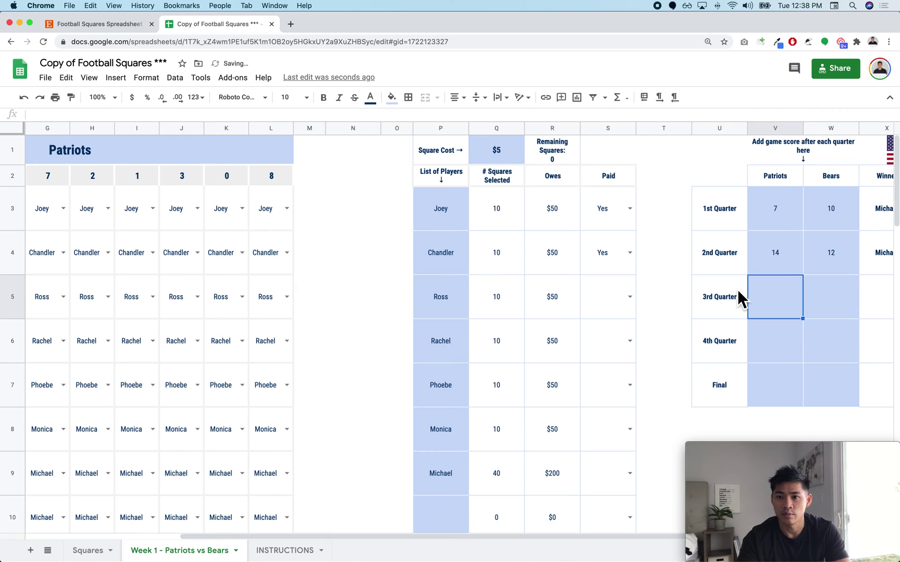
Step: Enter the 3rd Quarter score: Patriots 21, Bears 19
scroll(458, 315, left, 6)
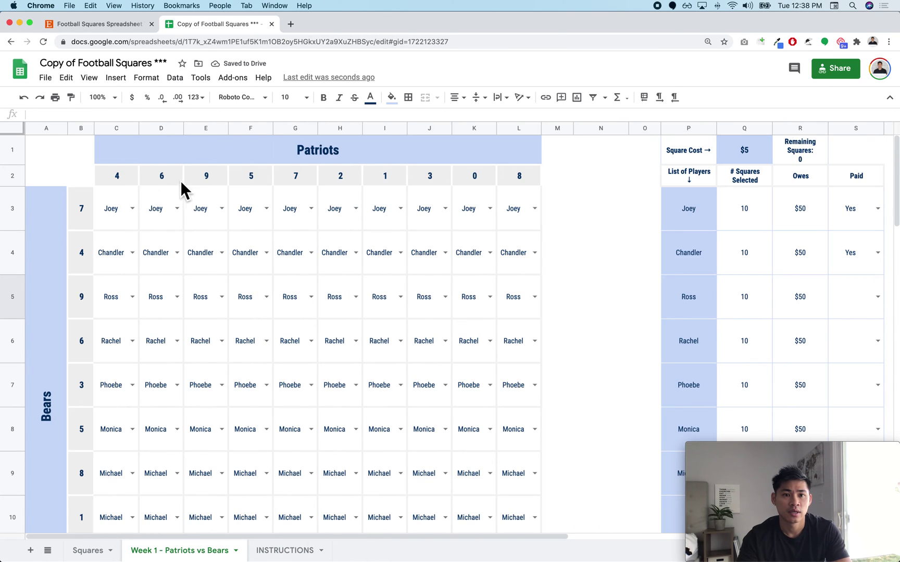
scroll(103, 480, down, 3)
scroll(105, 476, right, 8)
scroll(105, 475, up, 2)
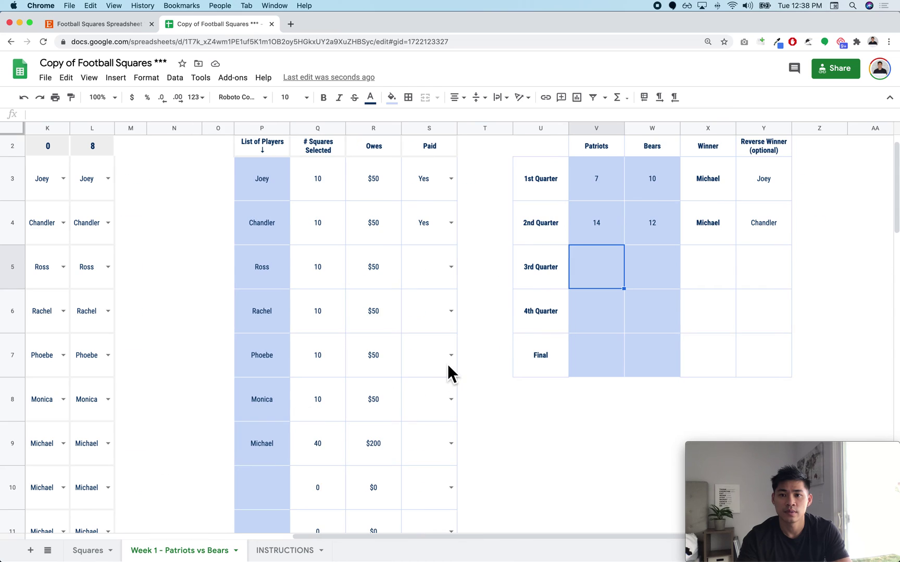
text(21)
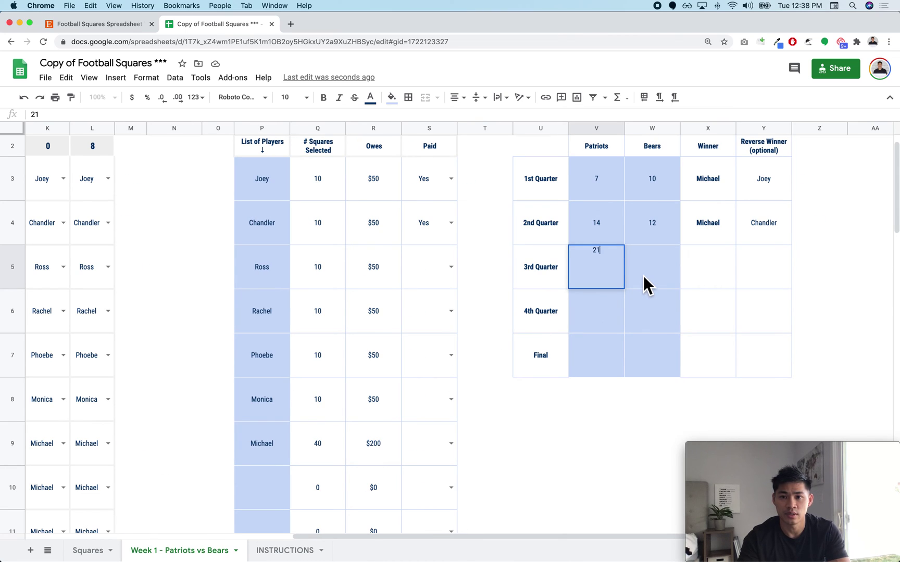
click(643, 276)
text(19)
key(Return)
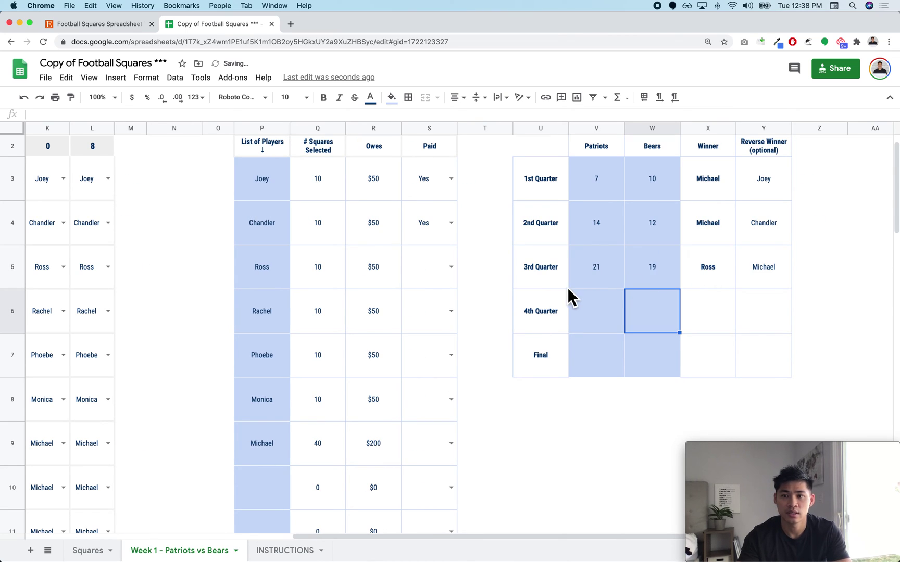
Step: Locate the 3rd Quarter winning square in the Patriots digit 1 column
scroll(431, 317, left, 10)
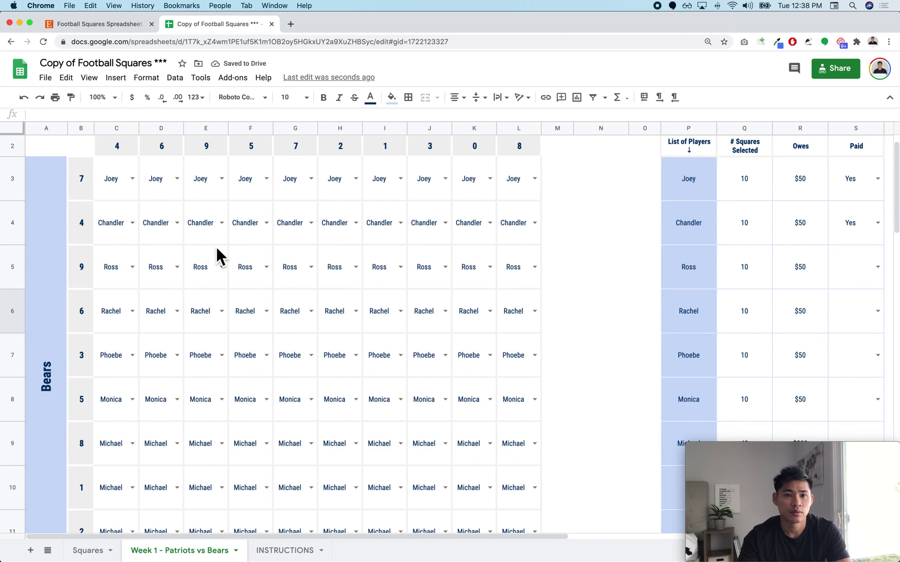
scroll(215, 246, right, 5)
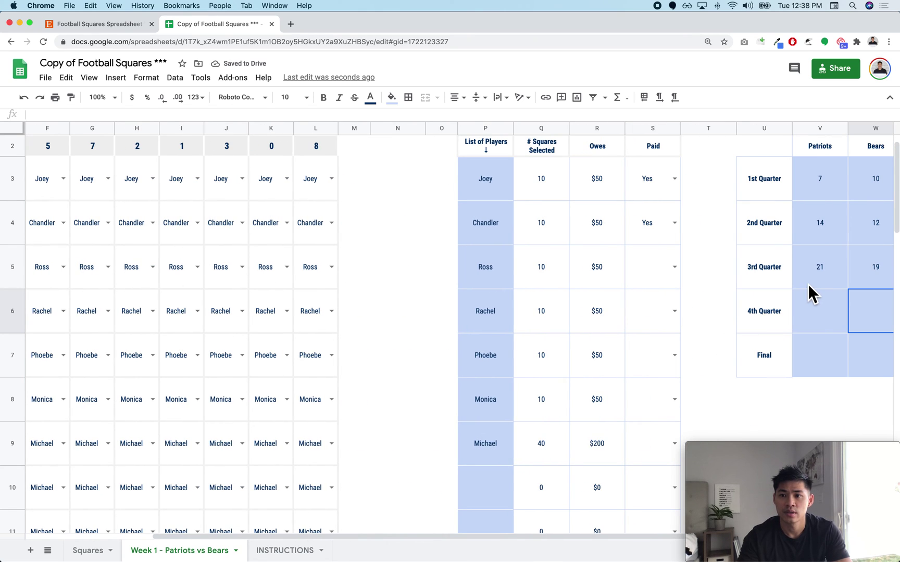
scroll(791, 286, left, 5)
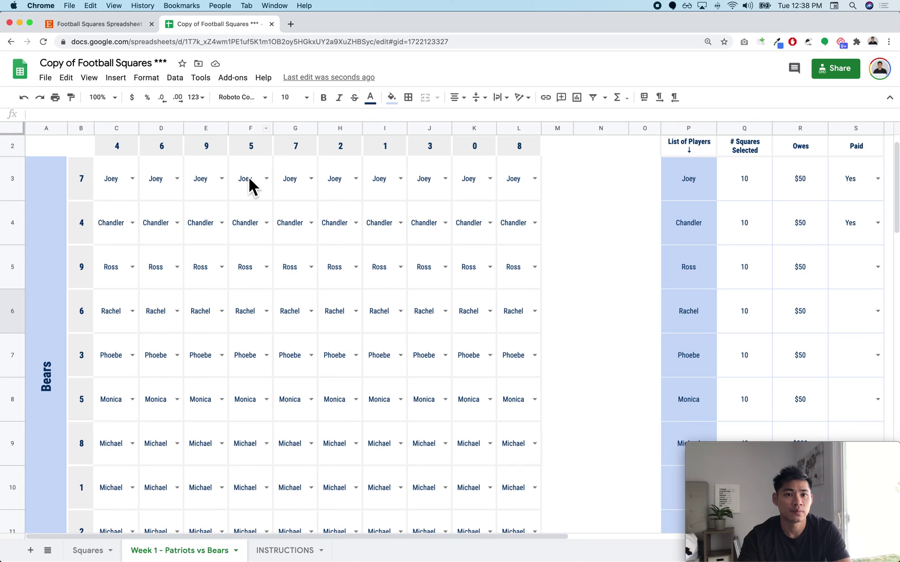
click(386, 156)
click(386, 262)
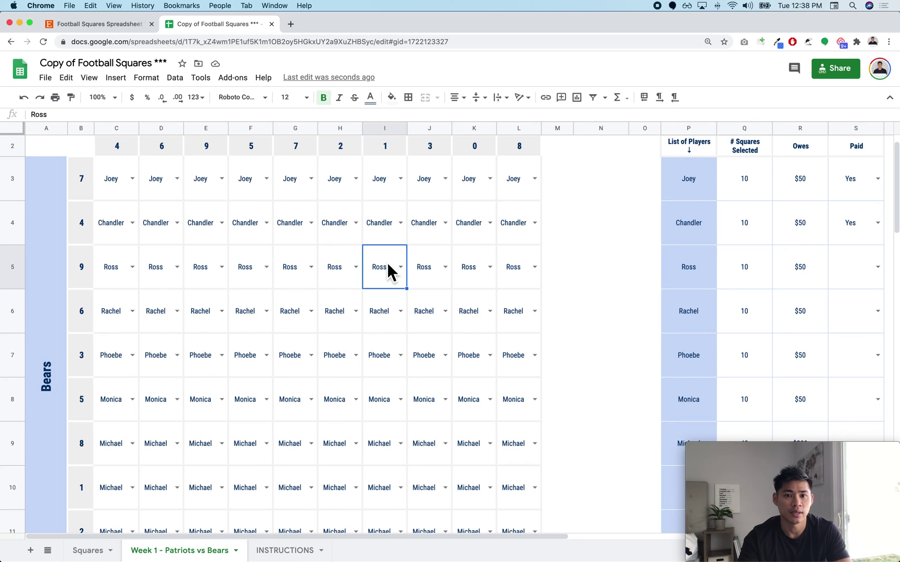
scroll(417, 259, right, 4)
scroll(734, 309, right, 3)
Step: Enter the 4th Quarter score: Patriots 28, Bears 24
click(752, 310)
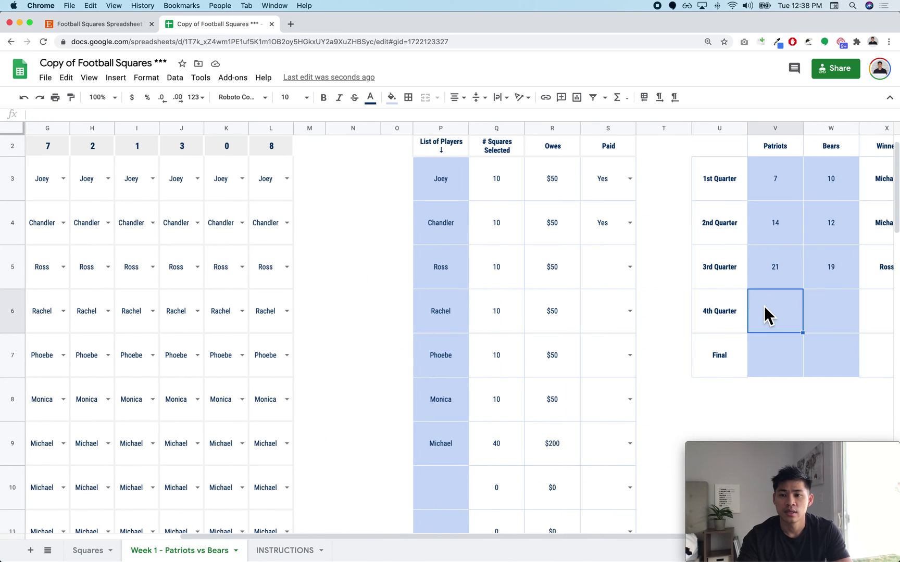
scroll(758, 309, right, 3)
text(2)
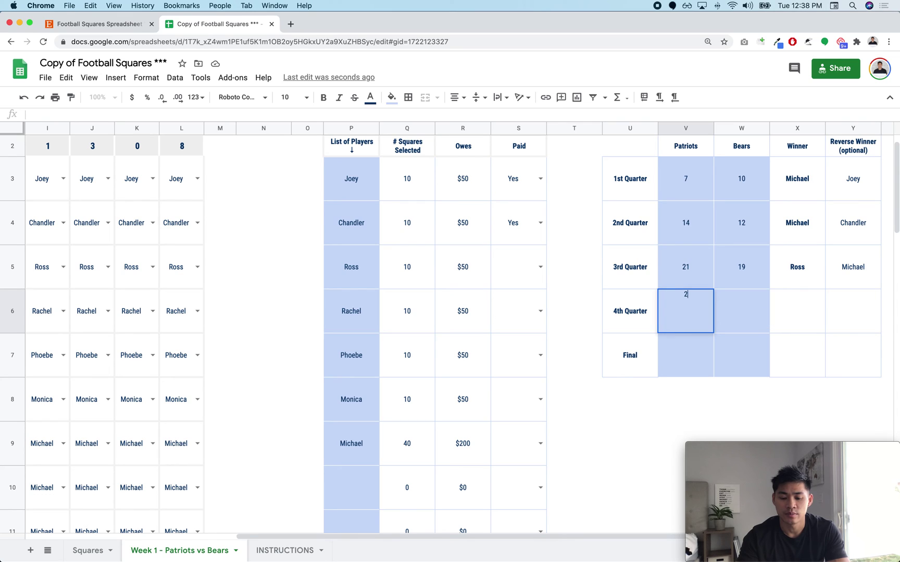
text(8)
key(Tab)
text(24)
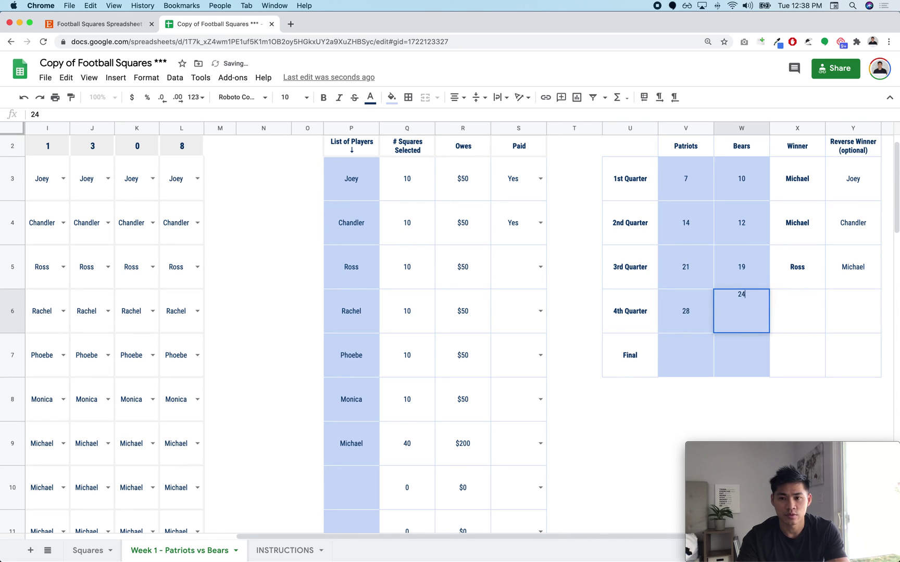
key(Return)
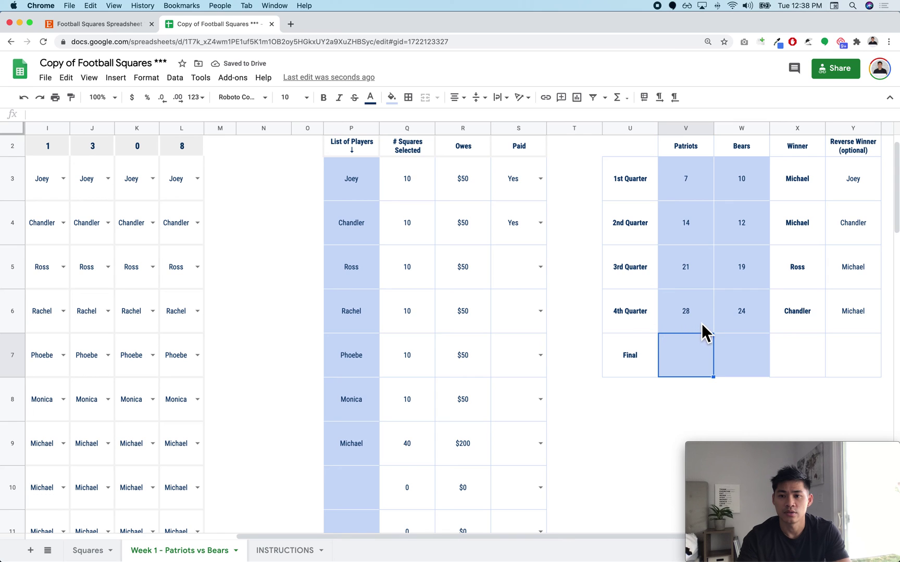
Step: Inspect the grid squares to confirm the 4th Quarter winner
scroll(317, 286, left, 5)
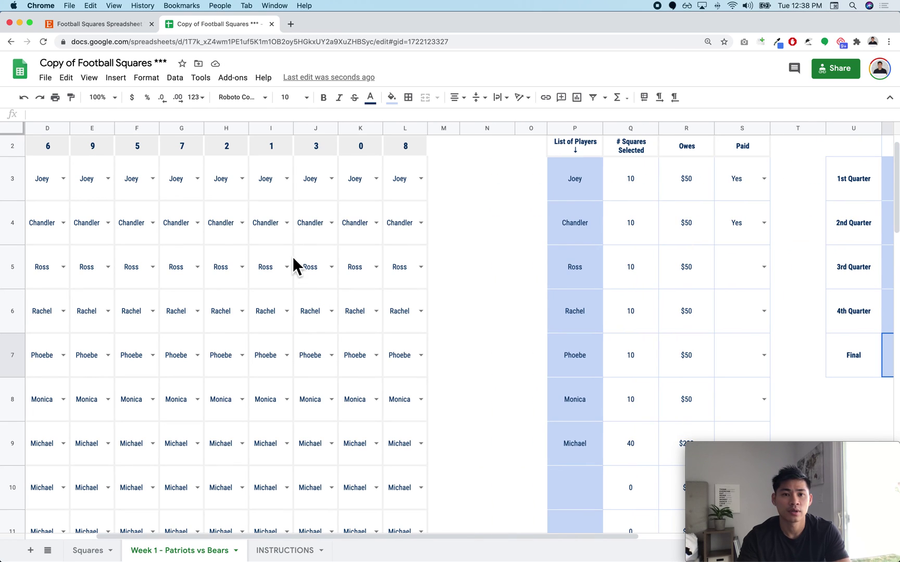
click(401, 187)
scroll(399, 329, down, 3)
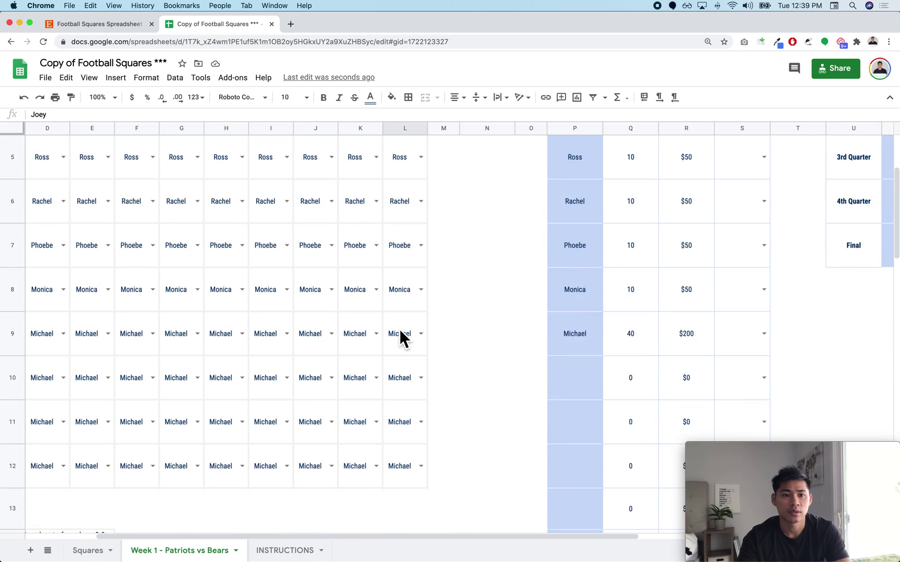
scroll(400, 329, up, 4)
scroll(399, 329, left, 1)
scroll(416, 341, left, 1)
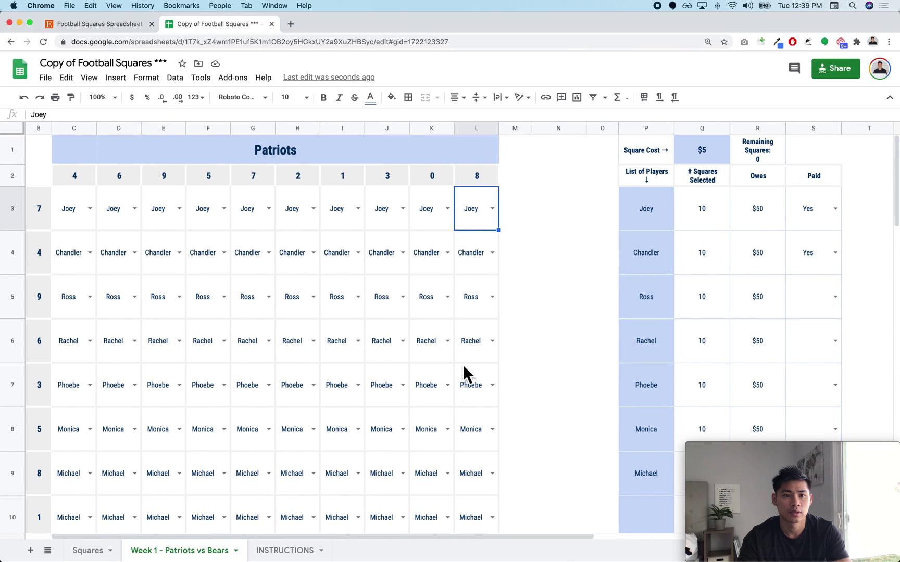
click(477, 263)
scroll(479, 265, right, 3)
scroll(675, 316, right, 5)
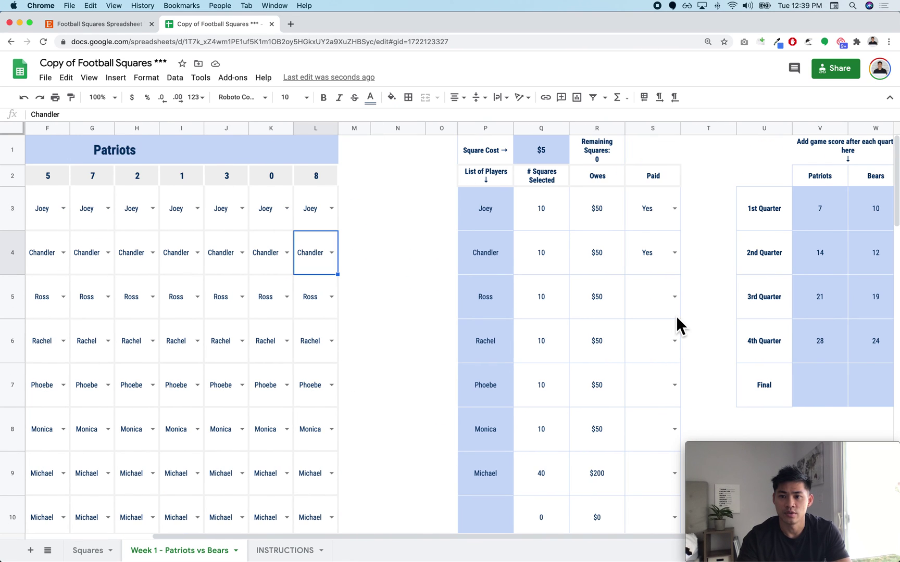
drag(676, 398, 757, 400)
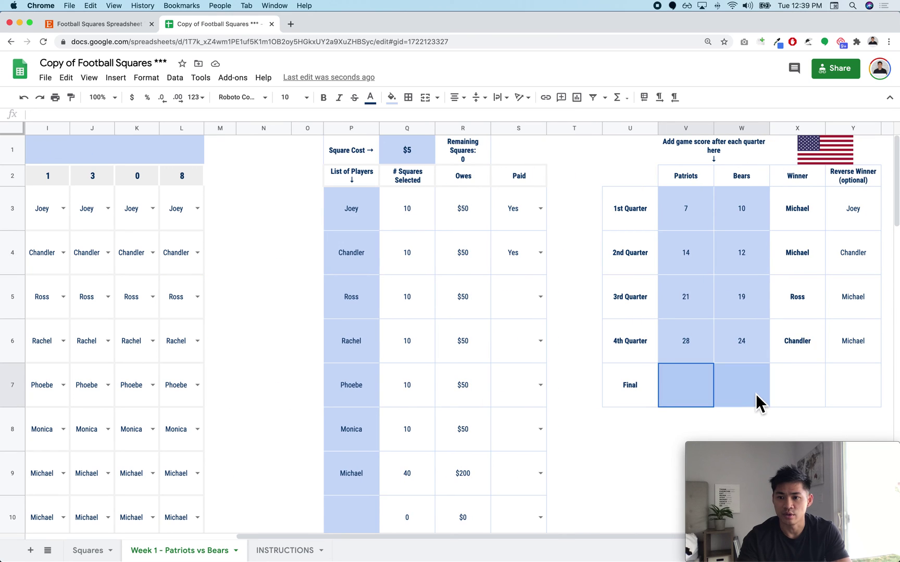
right_click(832, 205)
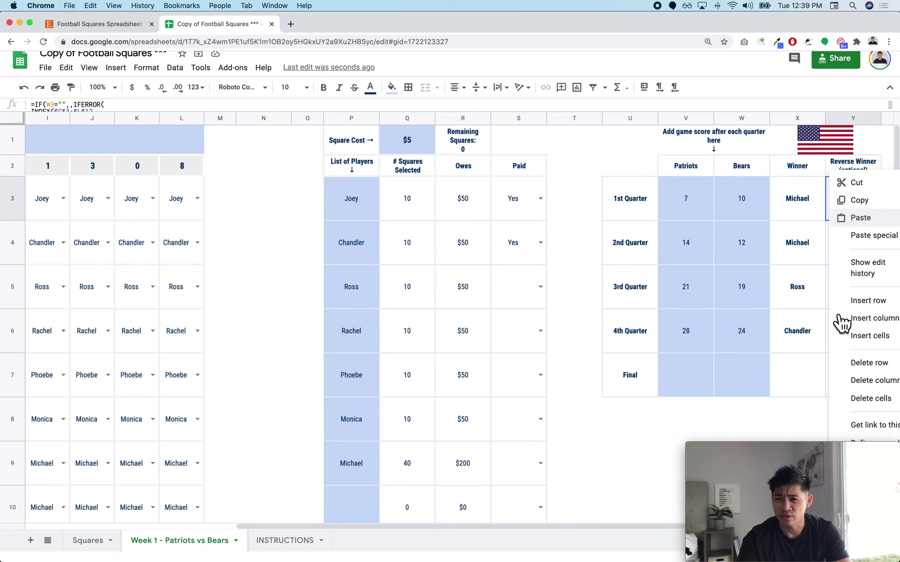
click(787, 281)
scroll(844, 208, right, 1)
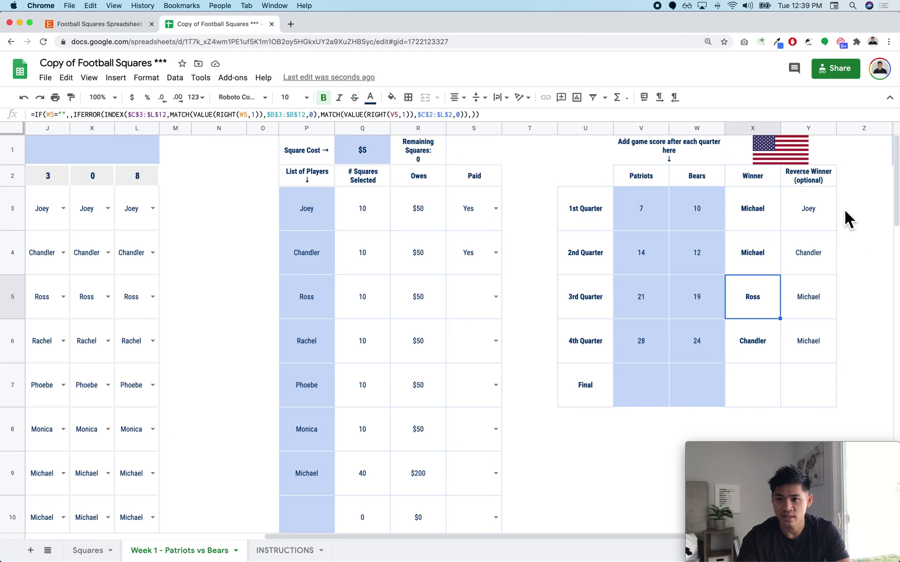
scroll(798, 209, down, 1)
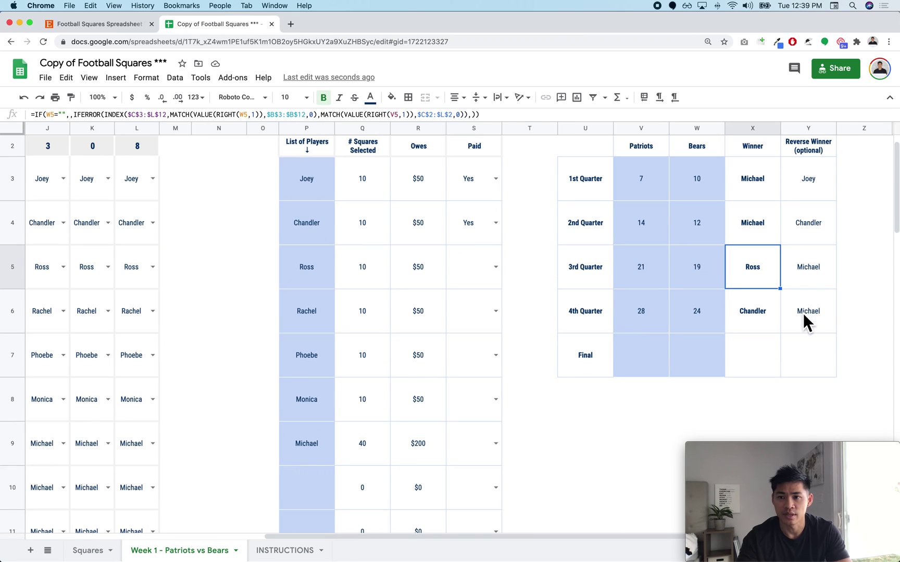
drag(802, 313, 805, 180)
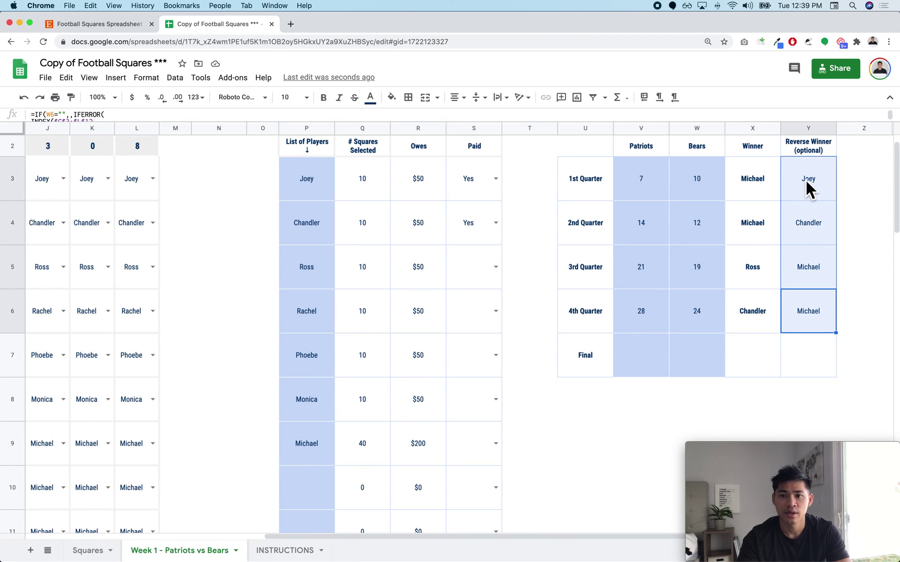
click(541, 302)
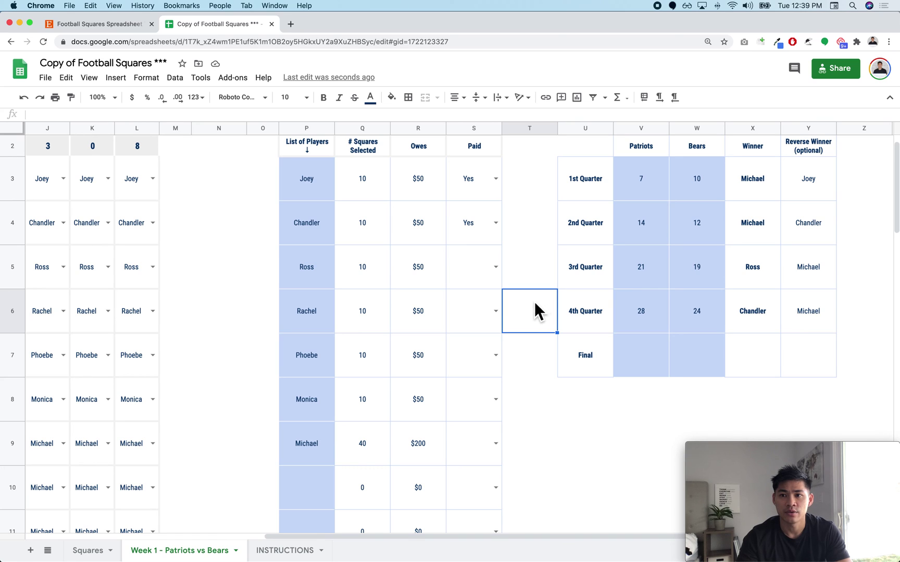
scroll(699, 201, up, 1)
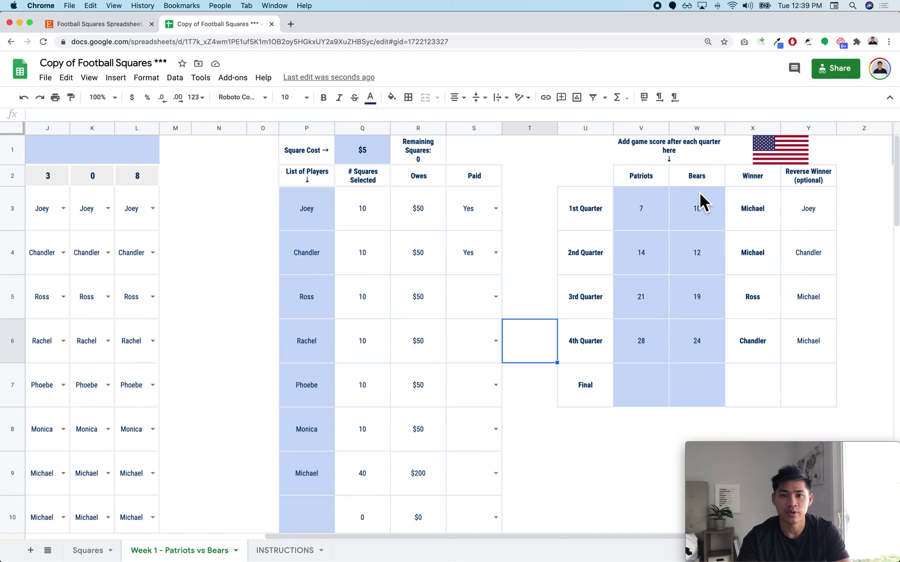
scroll(699, 201, left, 6)
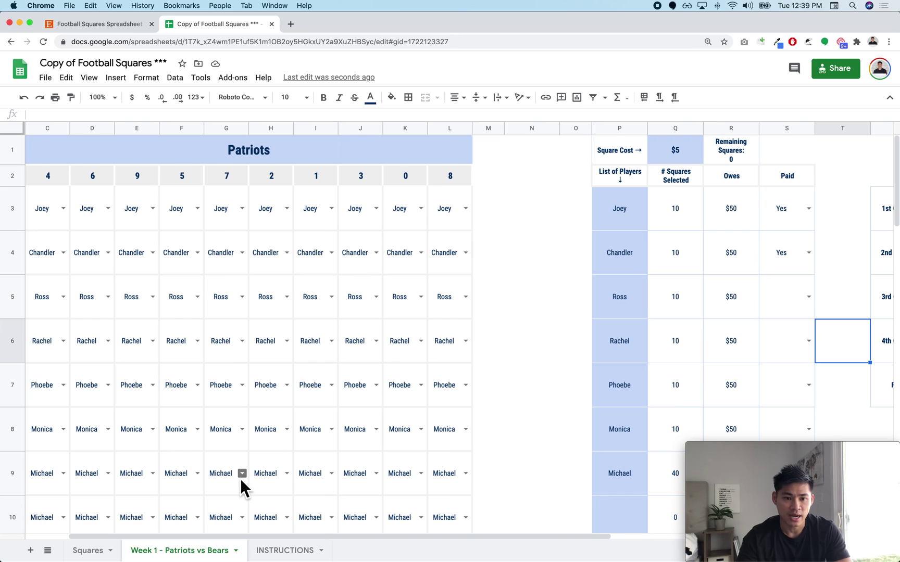
scroll(172, 515, left, 2)
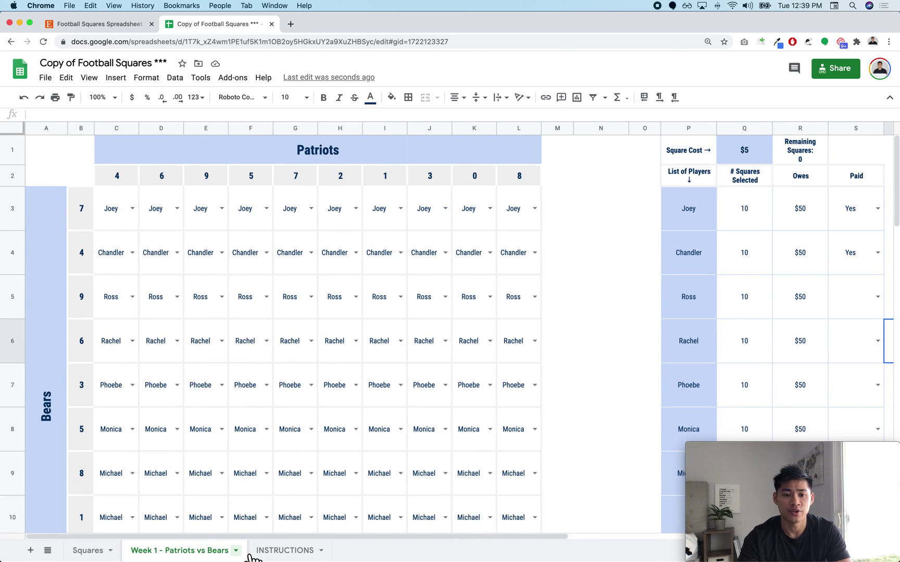
Step: Hide the Week 1 - Patriots vs Bears sheet and check the Hidden sheets list under View
click(237, 550)
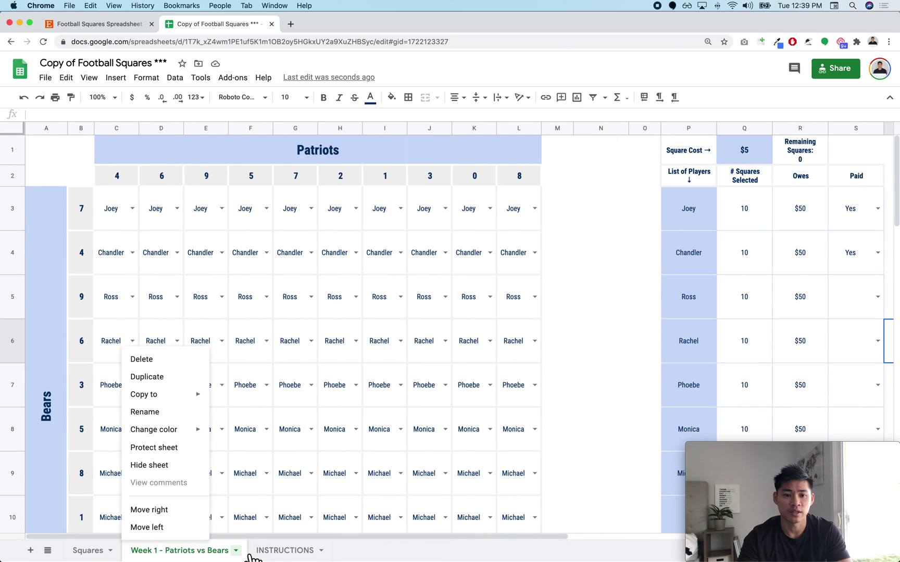
click(175, 469)
click(89, 78)
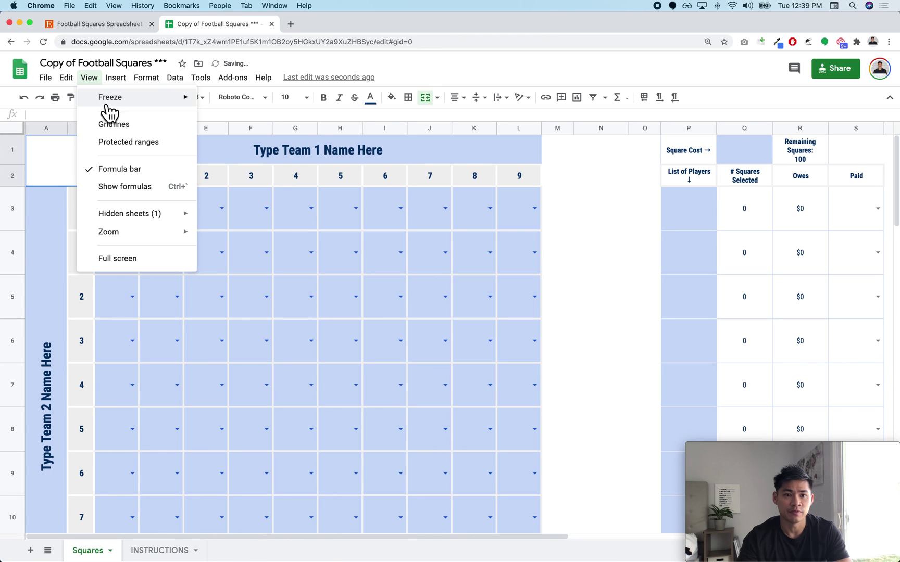
mouse_move(156, 214)
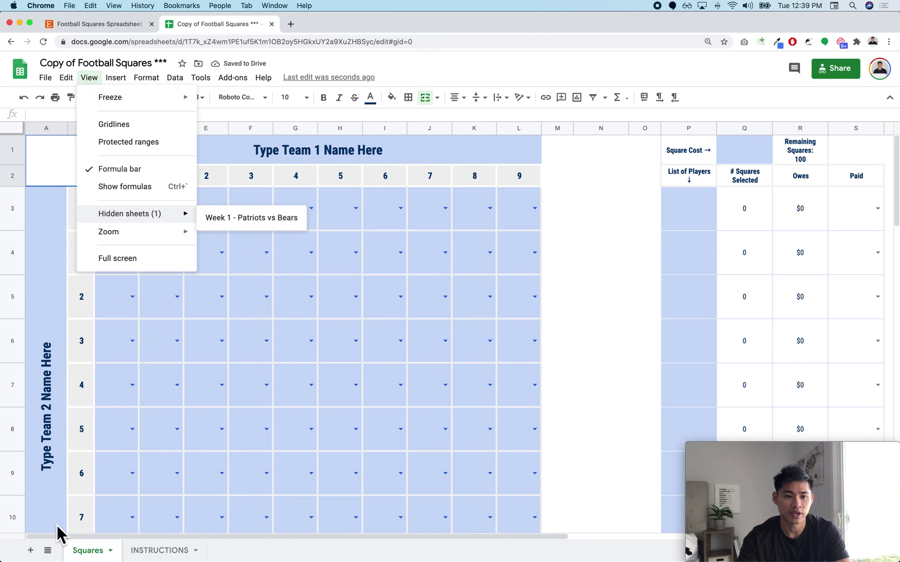
click(56, 548)
Step: Unhide Week 1 - Patriots vs Bears from the all-sheets list, then show the Squares sheet
click(48, 551)
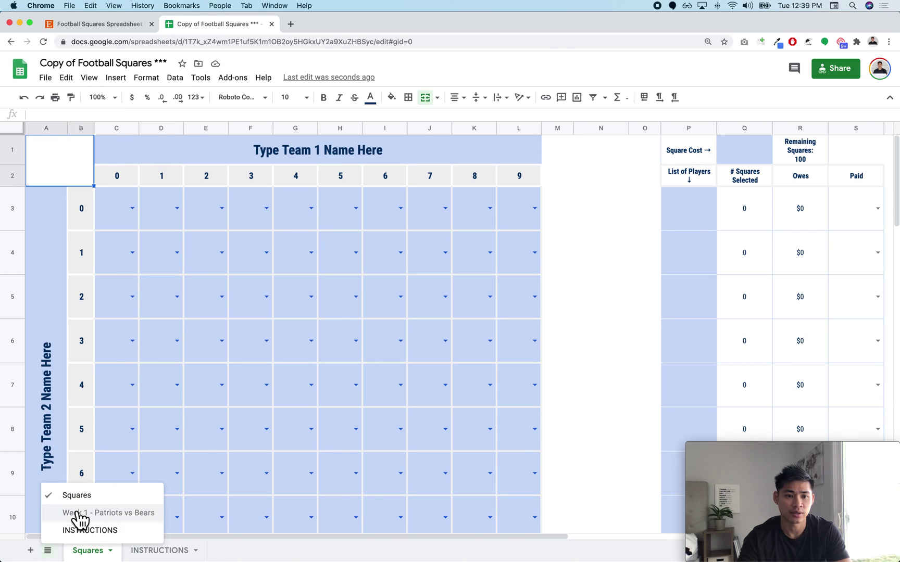
click(120, 516)
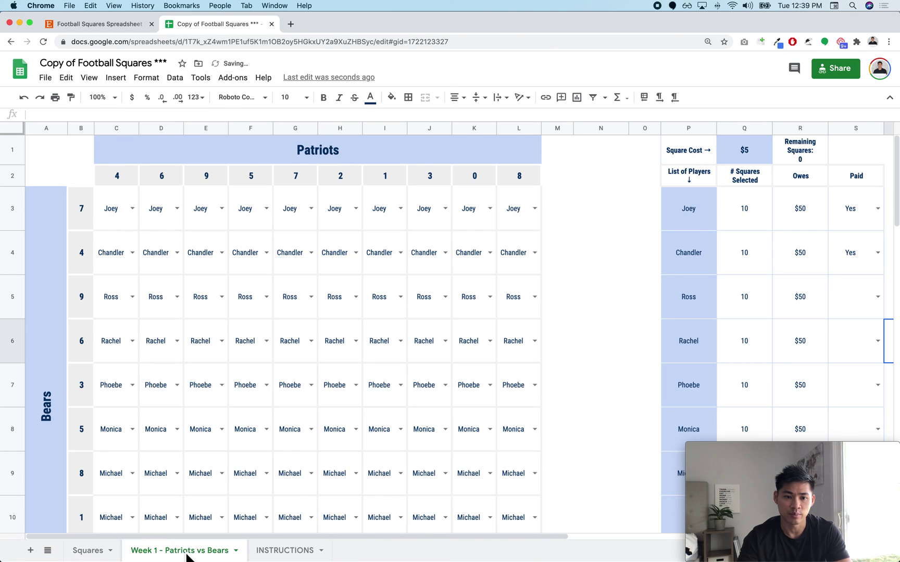
click(109, 552)
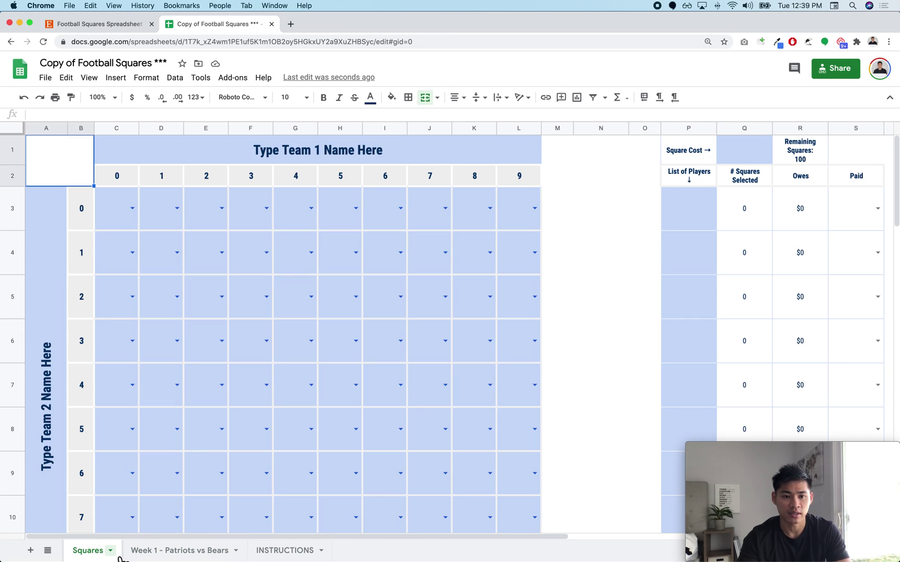
Step: Duplicate the Squares sheet into a blank 'Copy of Squares' tab
right_click(119, 556)
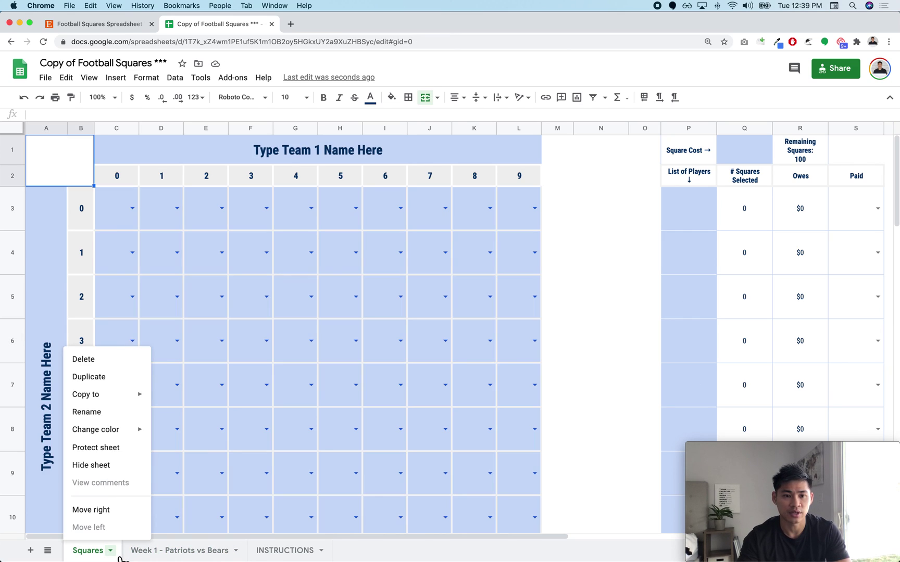
click(118, 377)
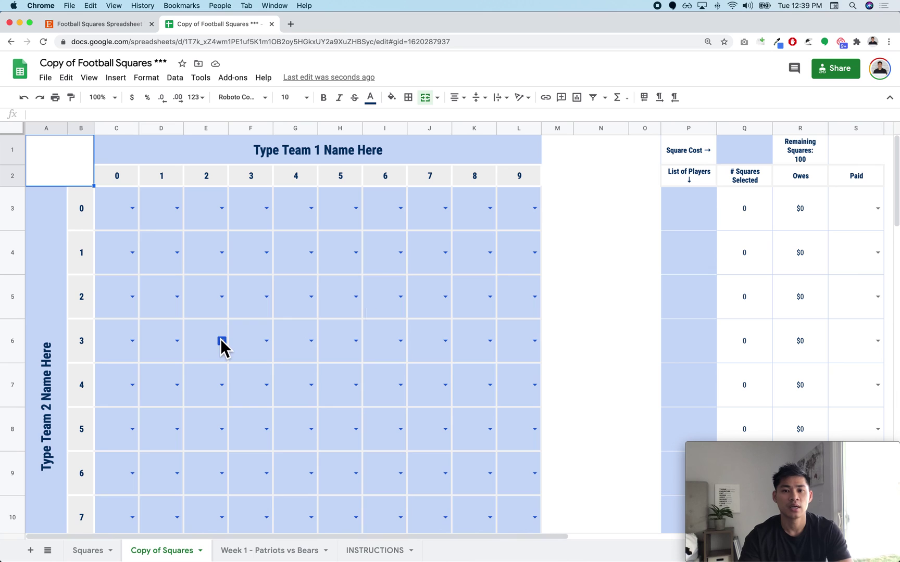
click(569, 279)
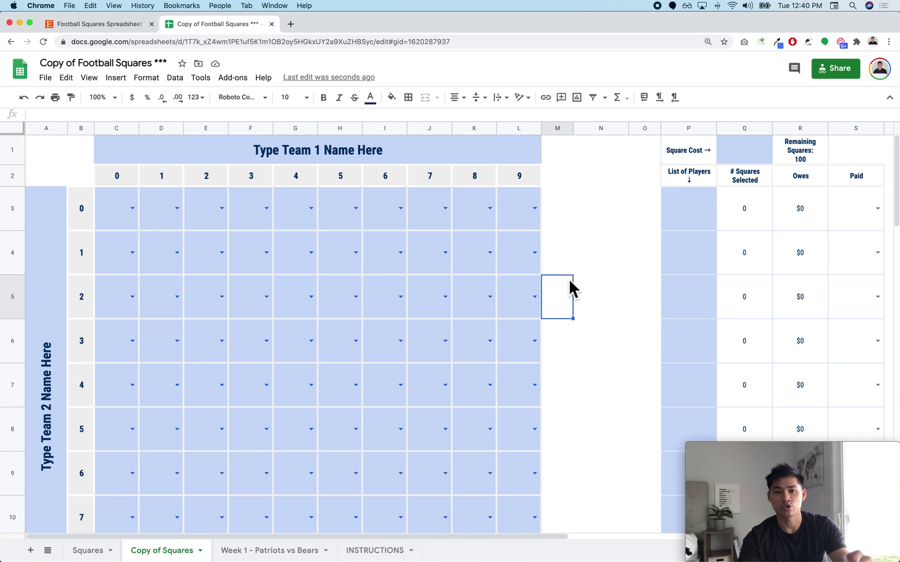
click(590, 229)
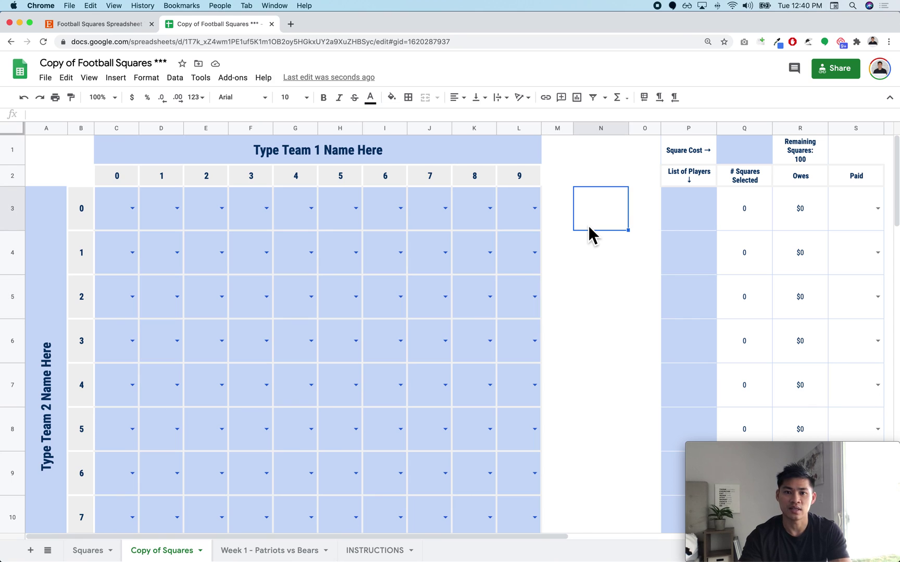